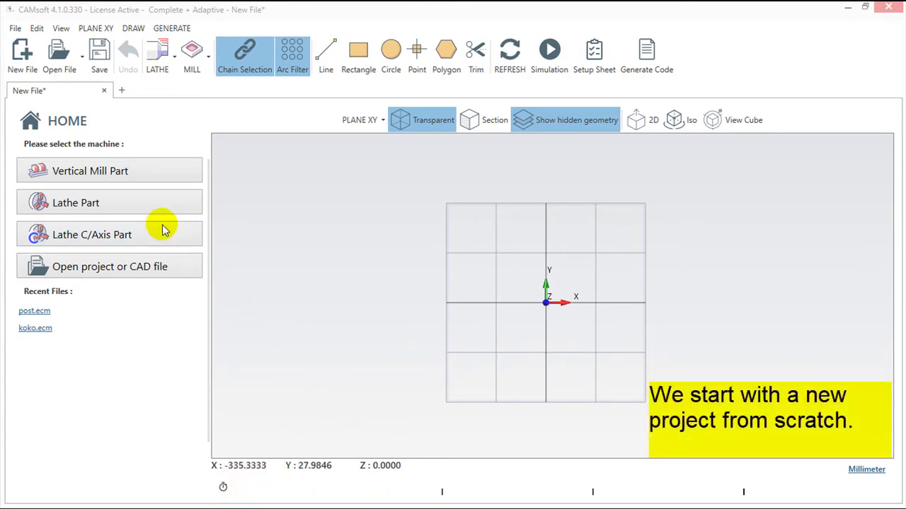
Create a vertical mill part setup with a 100 mm thick mild steel stock block
left_click(107, 168)
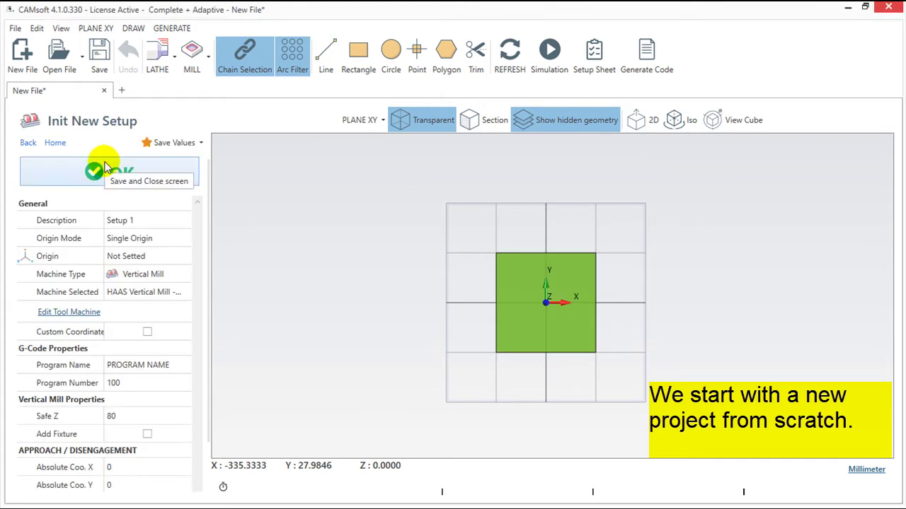
left_click(105, 170)
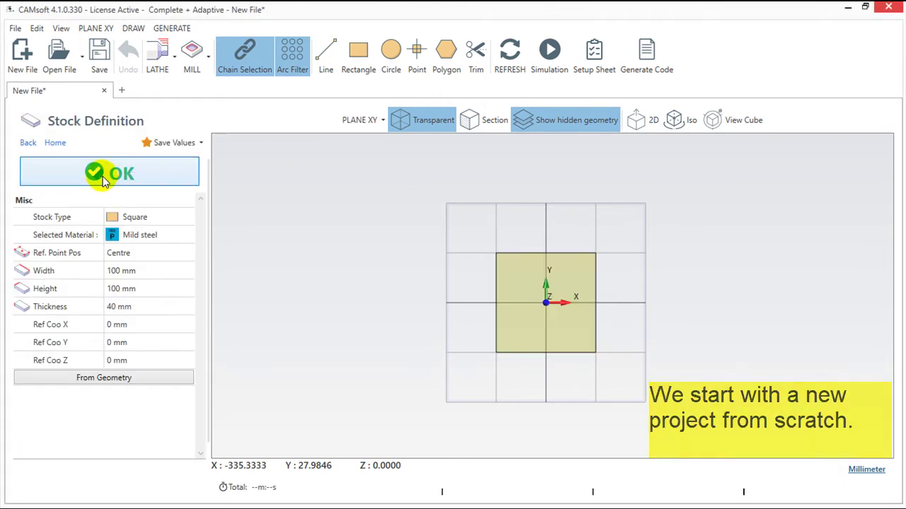
left_click(134, 308)
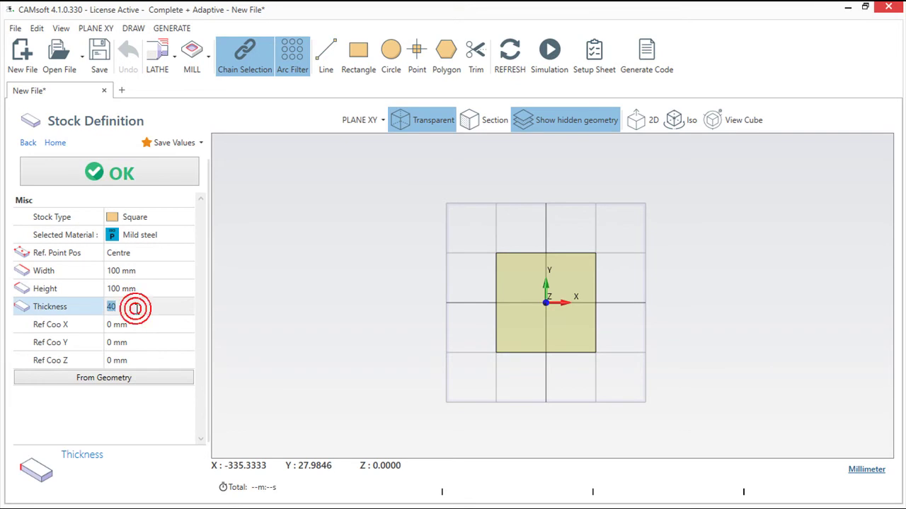
type("100")
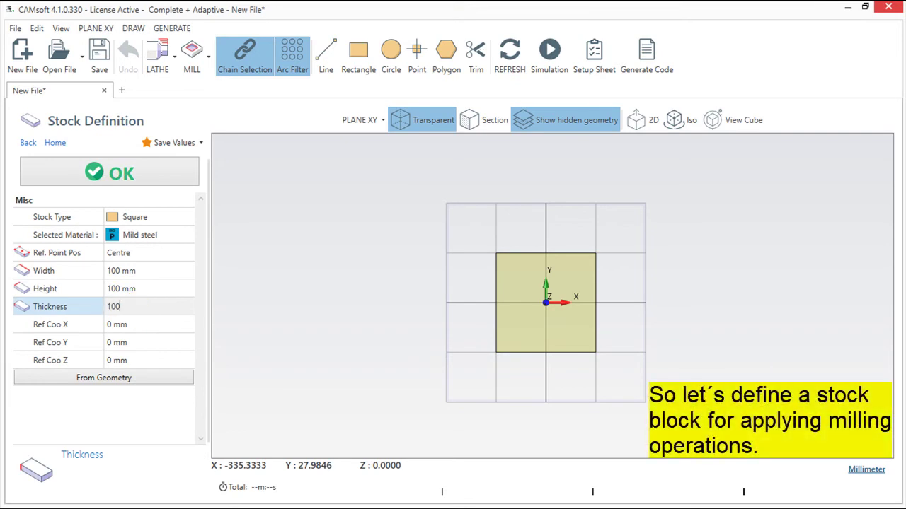
key("Tab")
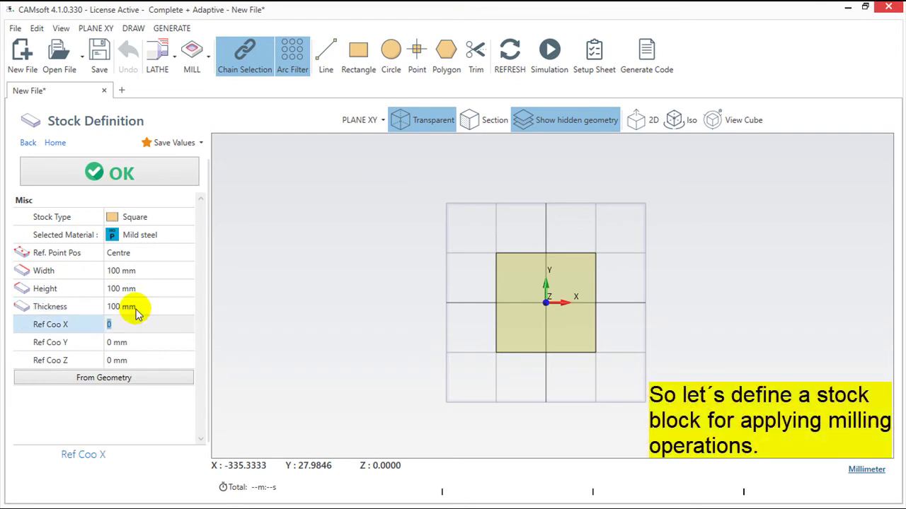
left_click(93, 171)
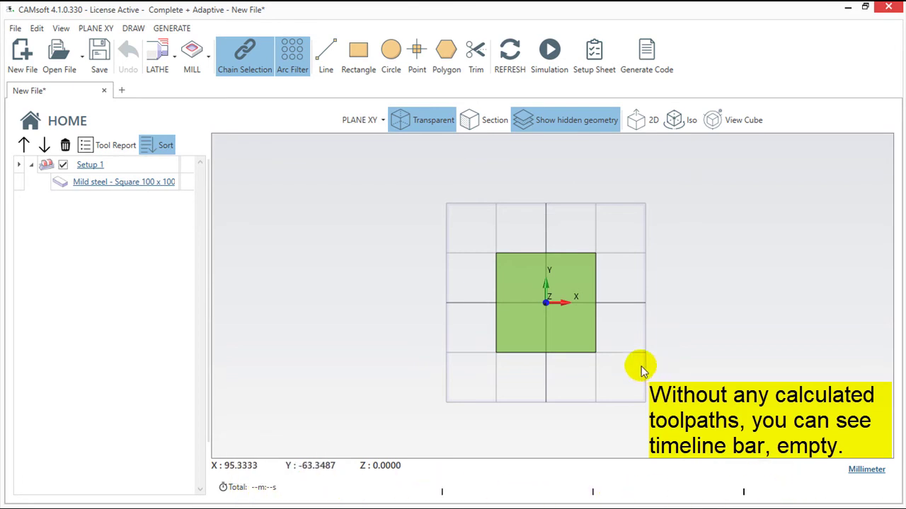
Add a Face Milling roughing operation in a 3D view and display its 6 s toolpath
scroll(640, 368, "up", 1)
scroll(632, 365, "up", 1)
middle_click_drag(530, 384, 414, 298)
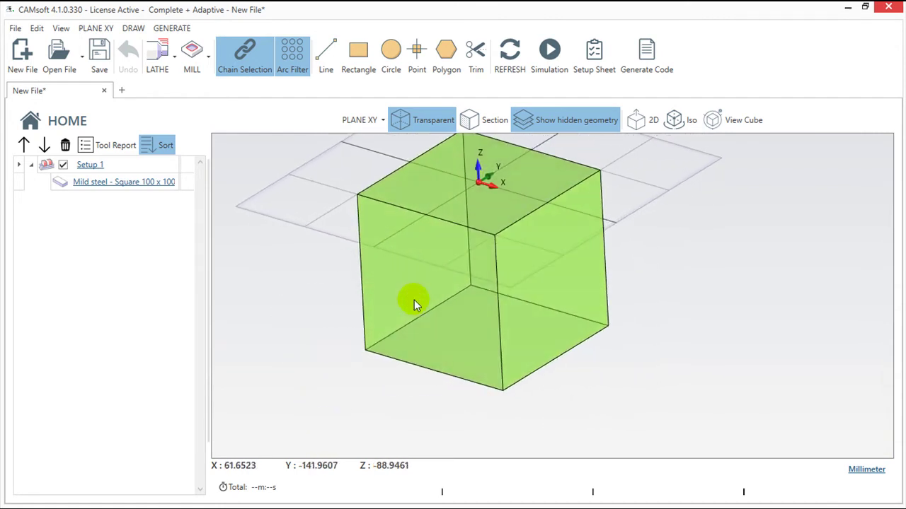
middle_click_drag(538, 313, 614, 385)
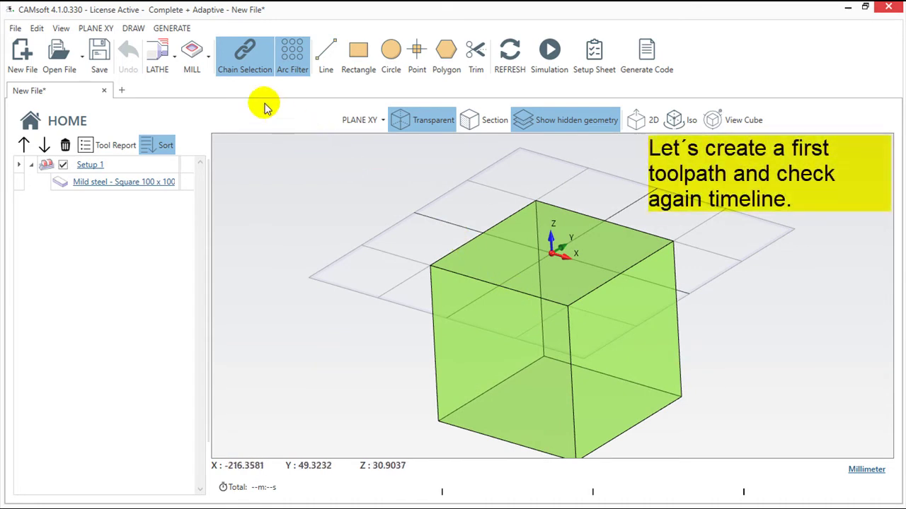
left_click(207, 63)
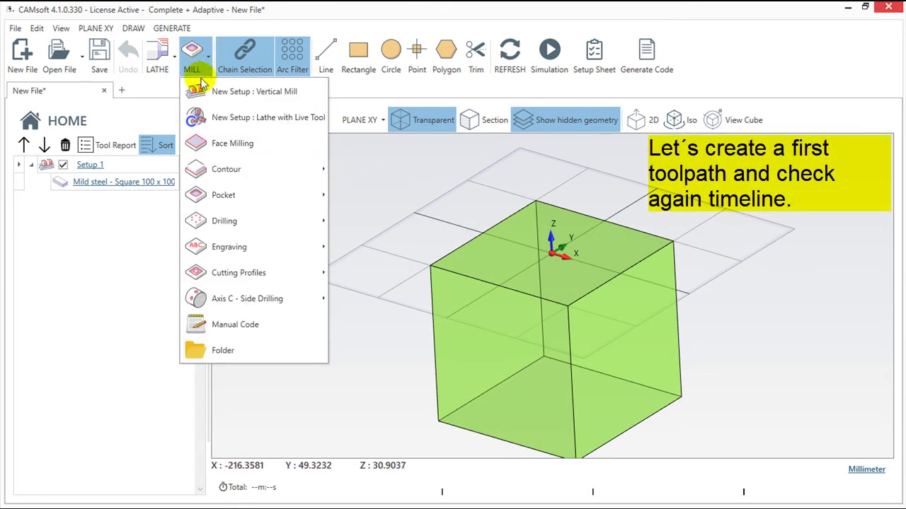
left_click(215, 145)
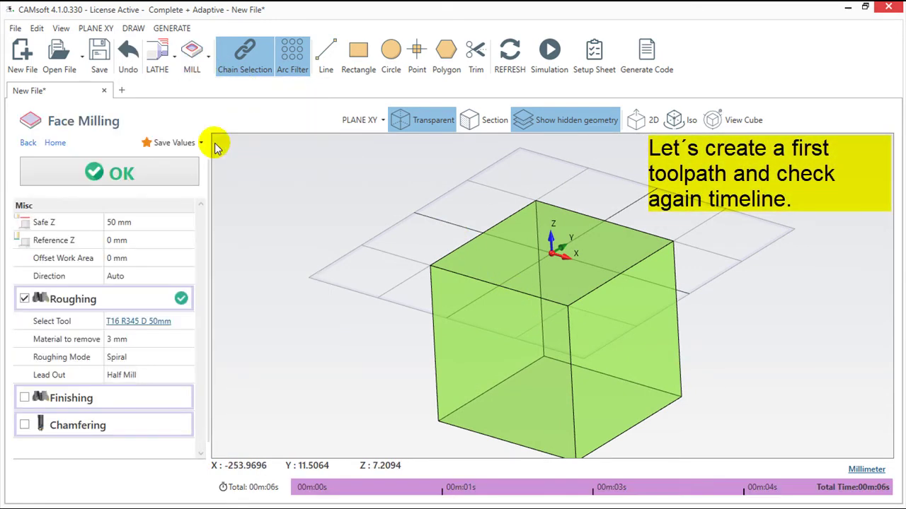
left_click(178, 174)
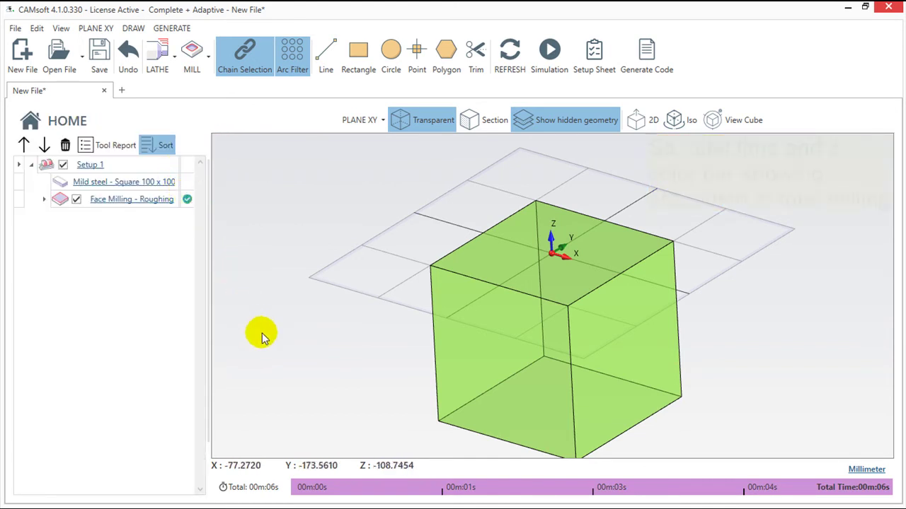
mouse_move(366, 488)
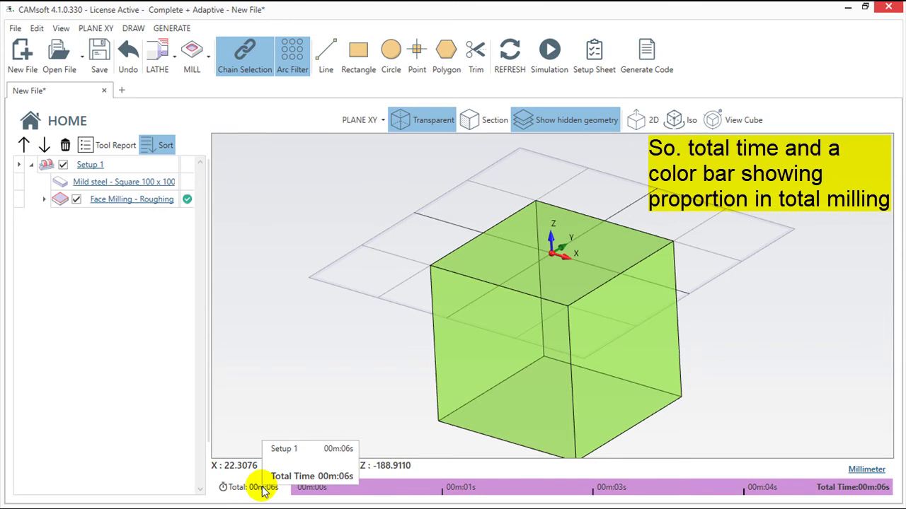
left_click(367, 490)
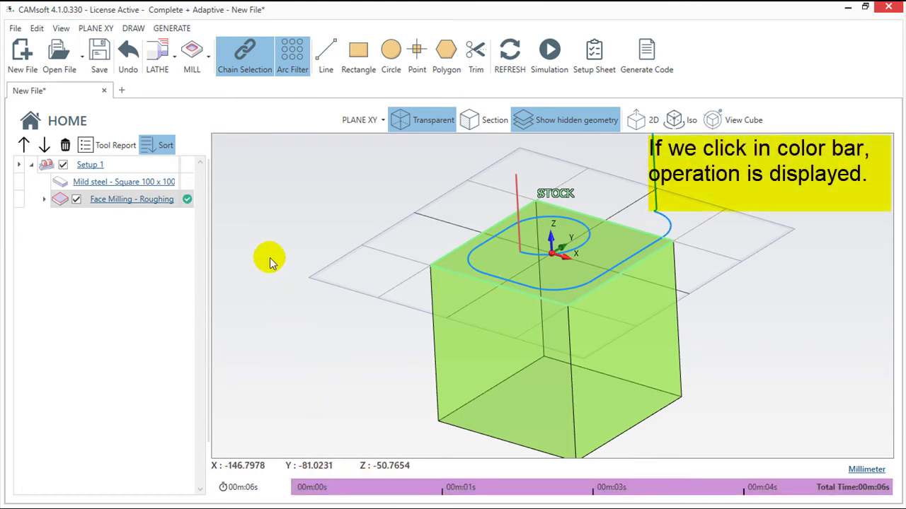
left_click(206, 56)
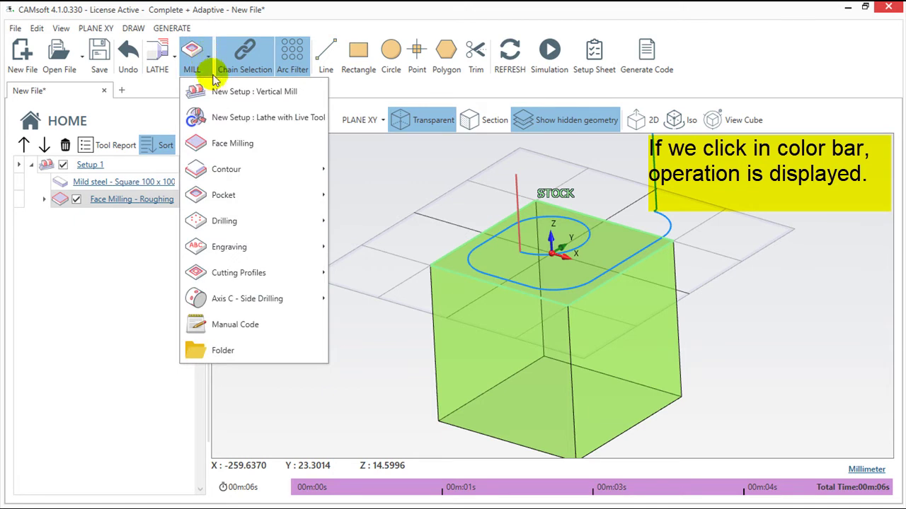
mouse_move(226, 169)
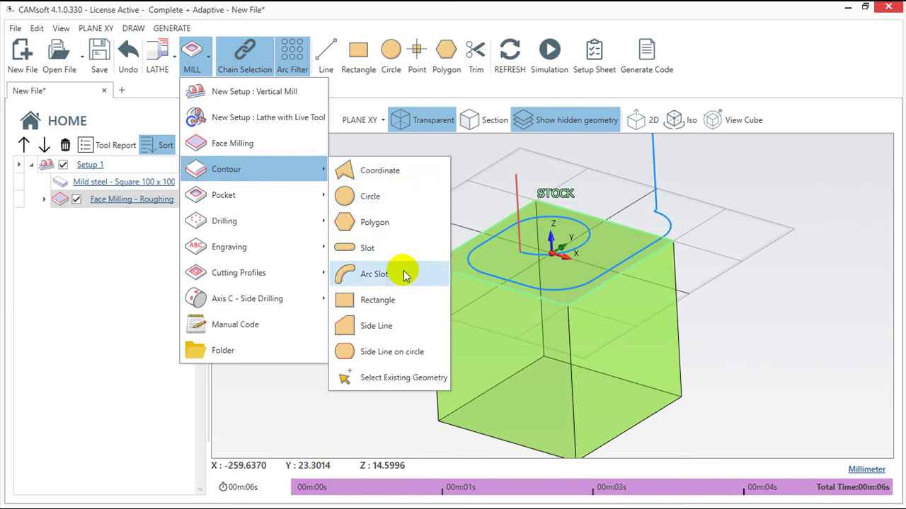
Start a rectangle contour shape at X -50, Y 50 with 50 mm width and height
left_click(401, 304)
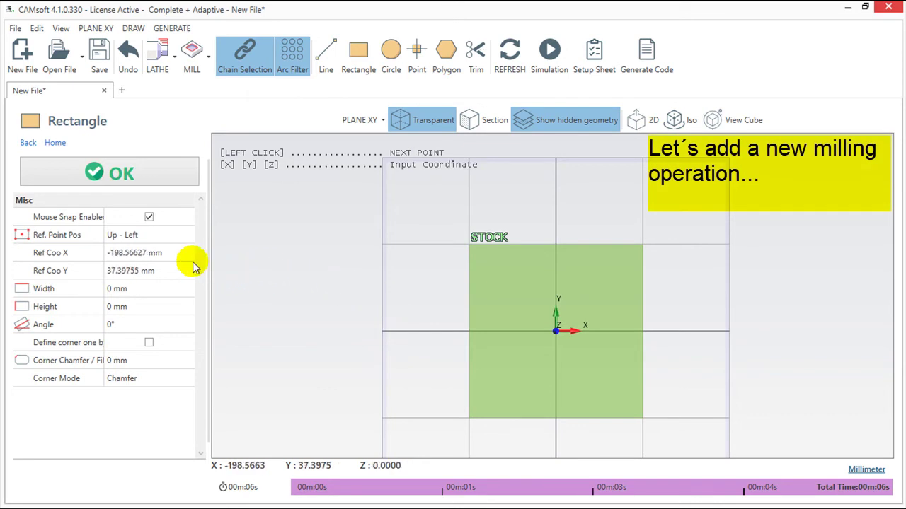
left_click(157, 251)
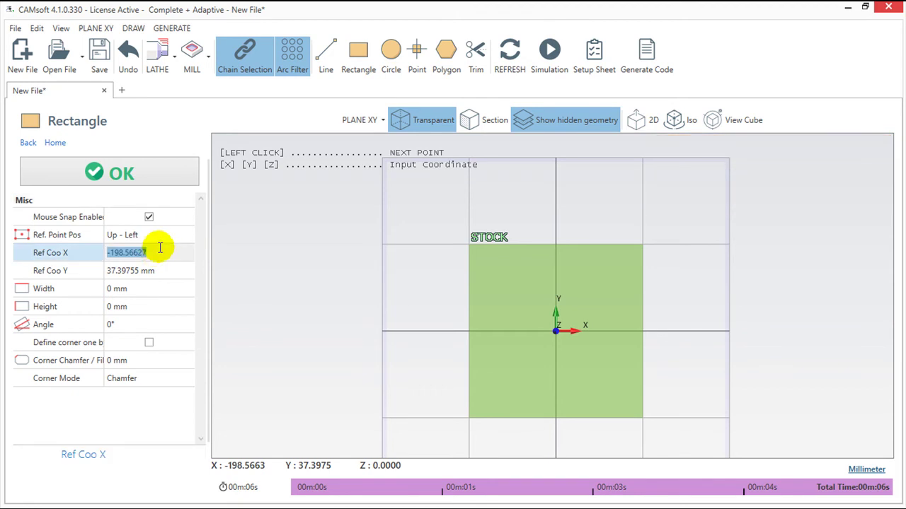
type("-50")
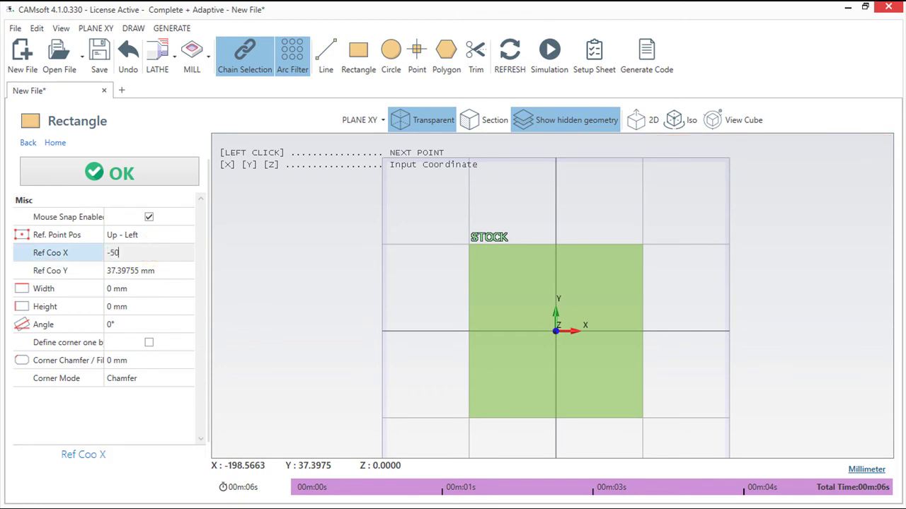
left_click(162, 271)
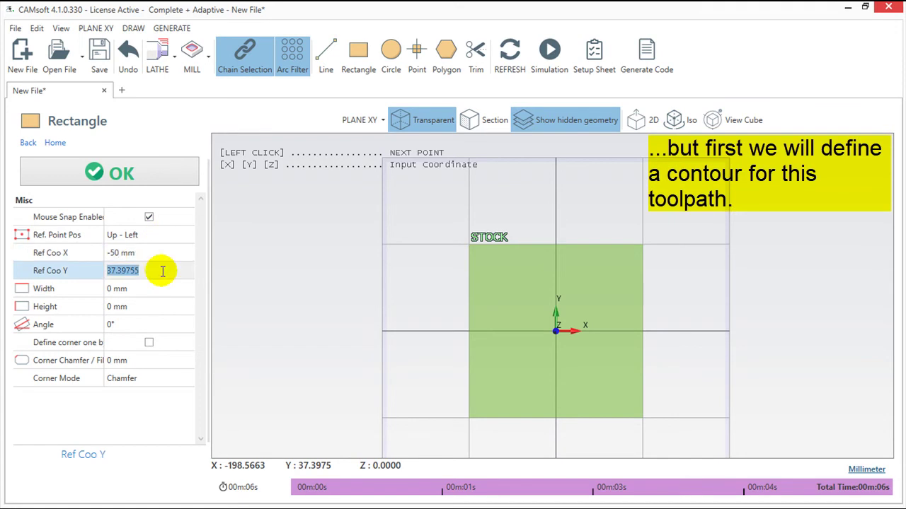
type("50")
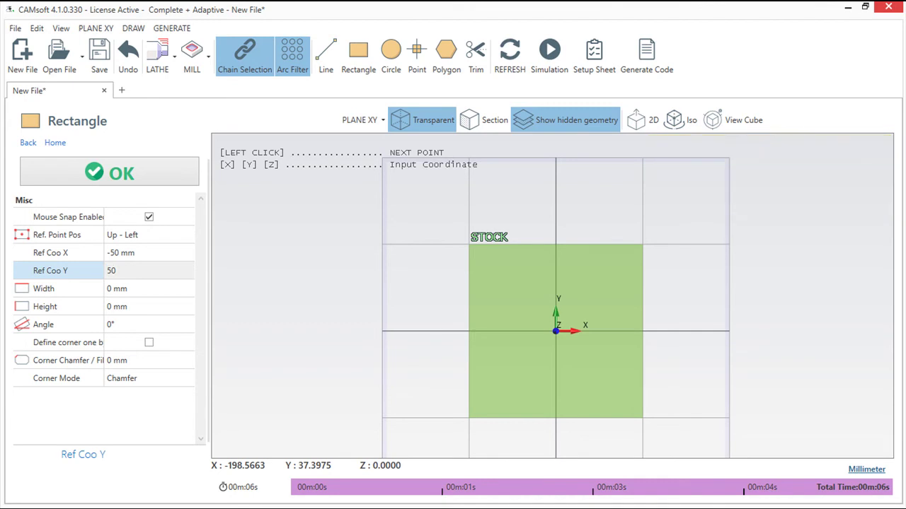
left_click(156, 266)
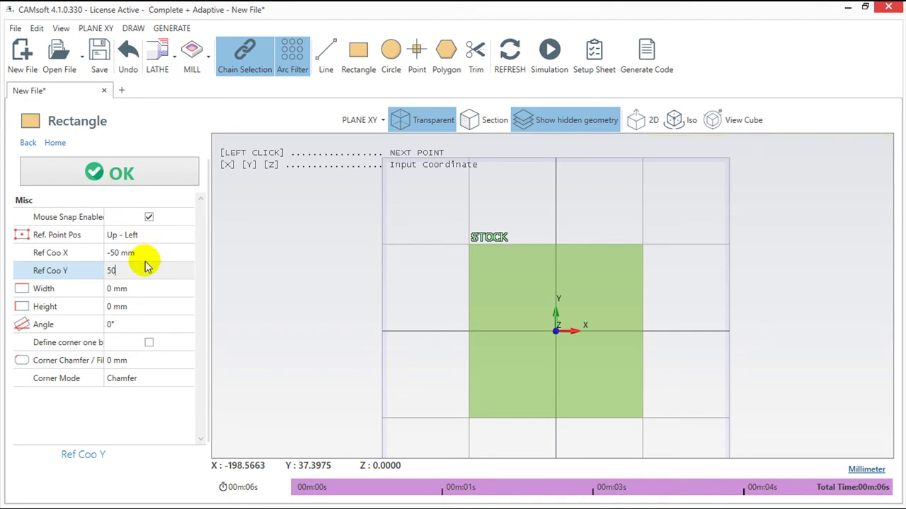
left_click(144, 288)
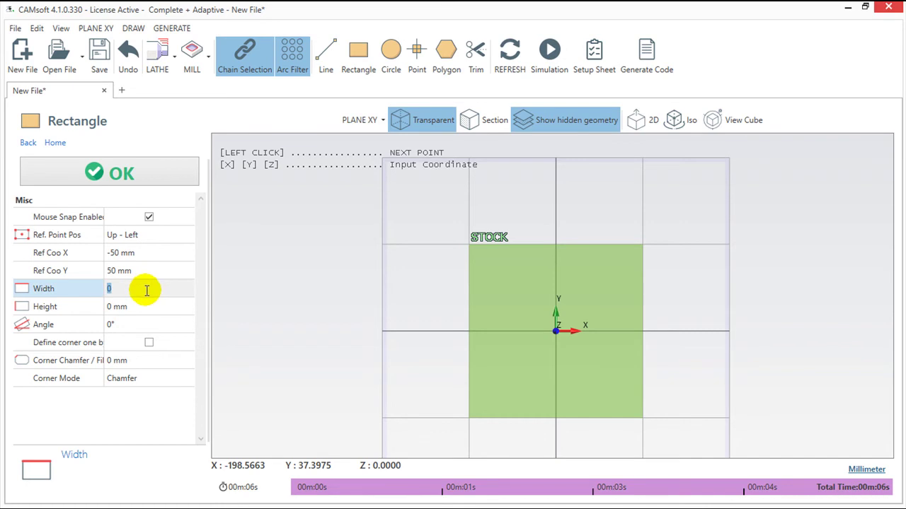
type("50")
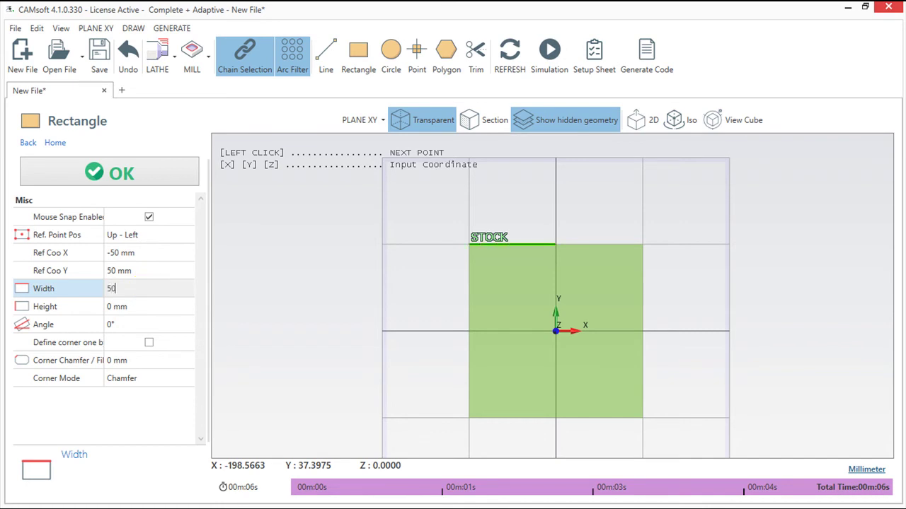
left_click(137, 307)
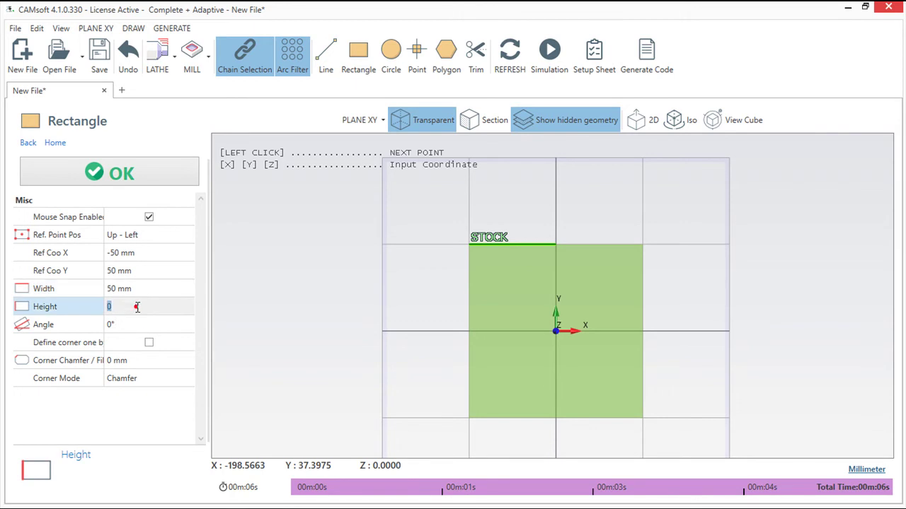
type("50")
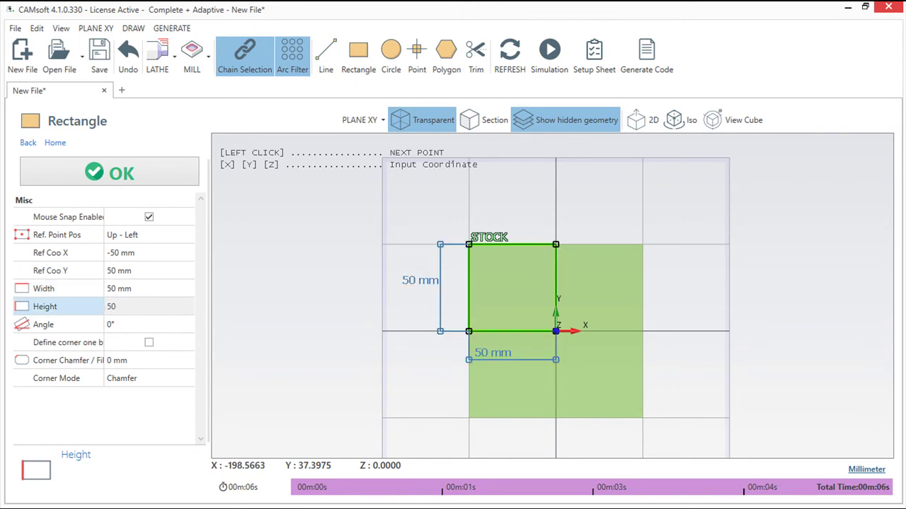
Anchor the rectangle at its centre with X and Y reference at 0
left_click(160, 234)
left_click(136, 305)
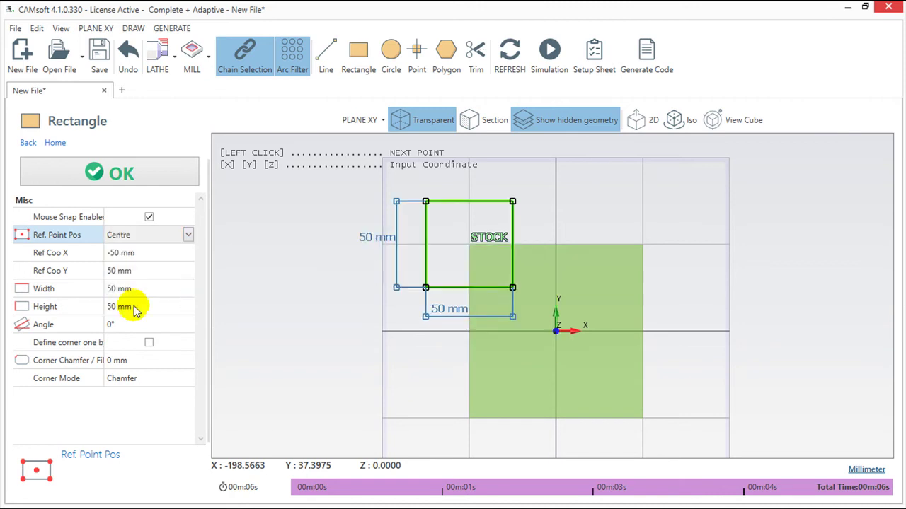
left_click(144, 253)
type("0")
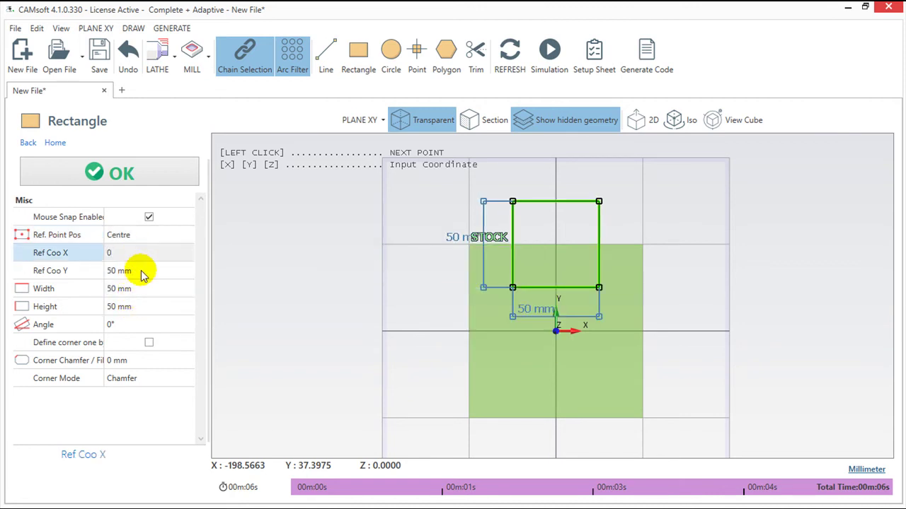
left_click(141, 271)
type("0")
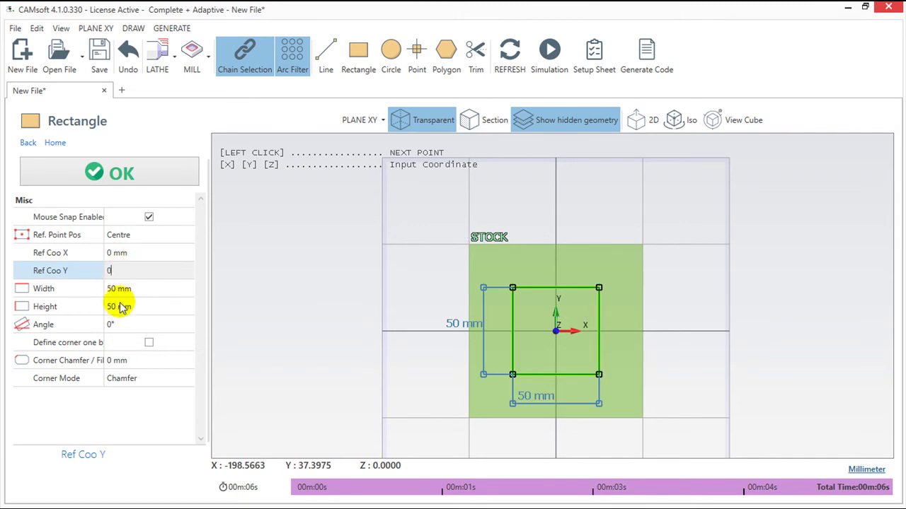
Give the rectangle 5 mm filleted corners and confirm the geometry
left_click(133, 361)
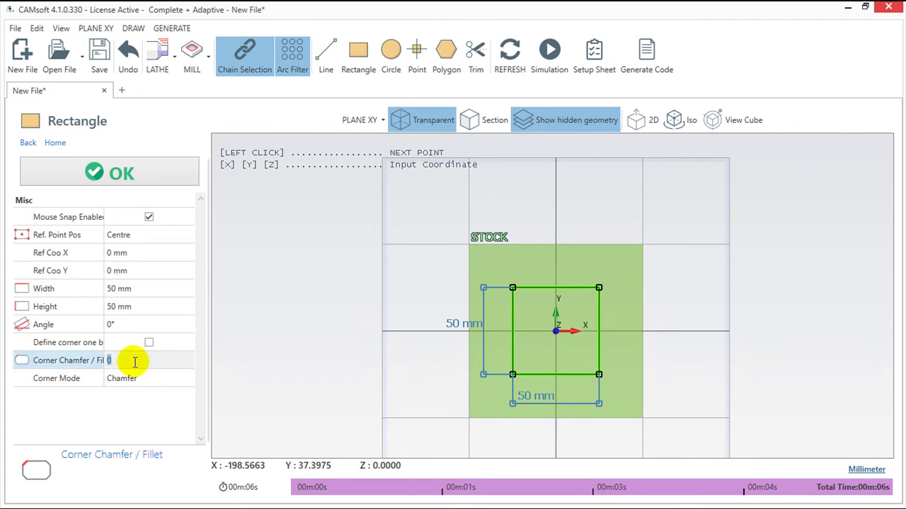
type("5")
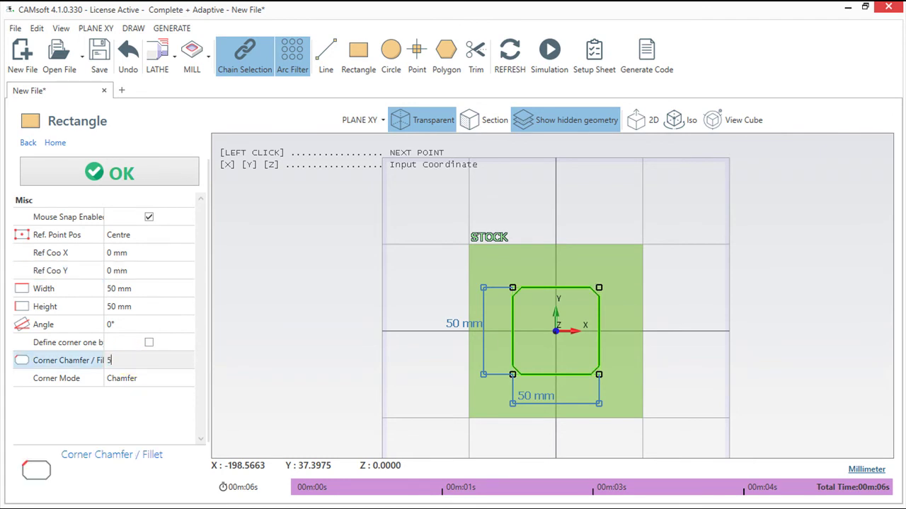
left_click(138, 378)
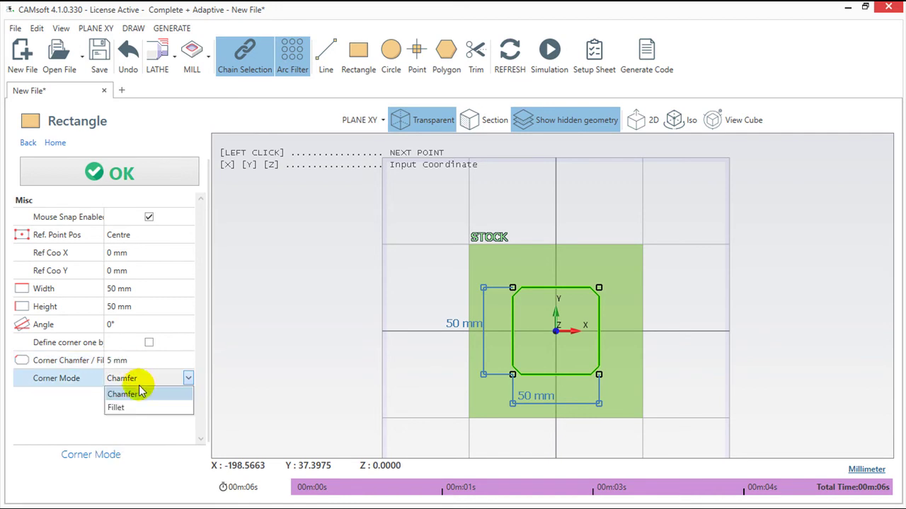
left_click(138, 408)
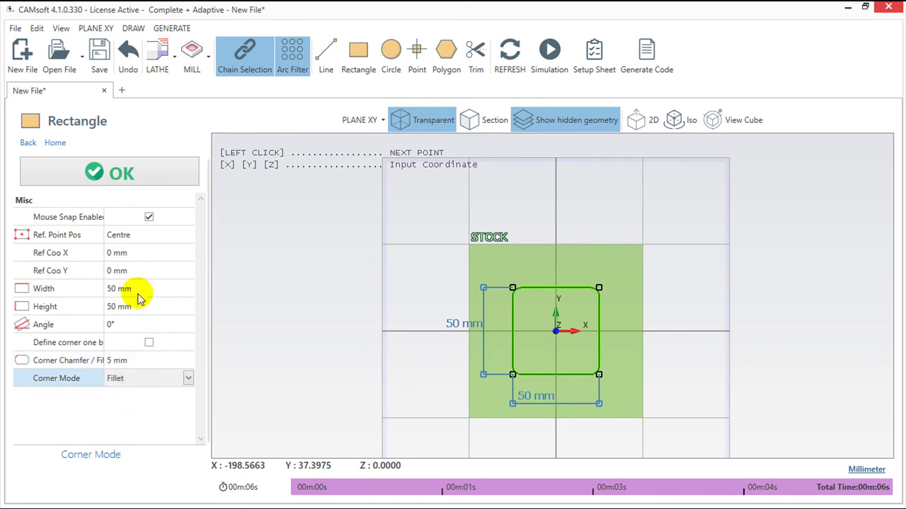
left_click(118, 173)
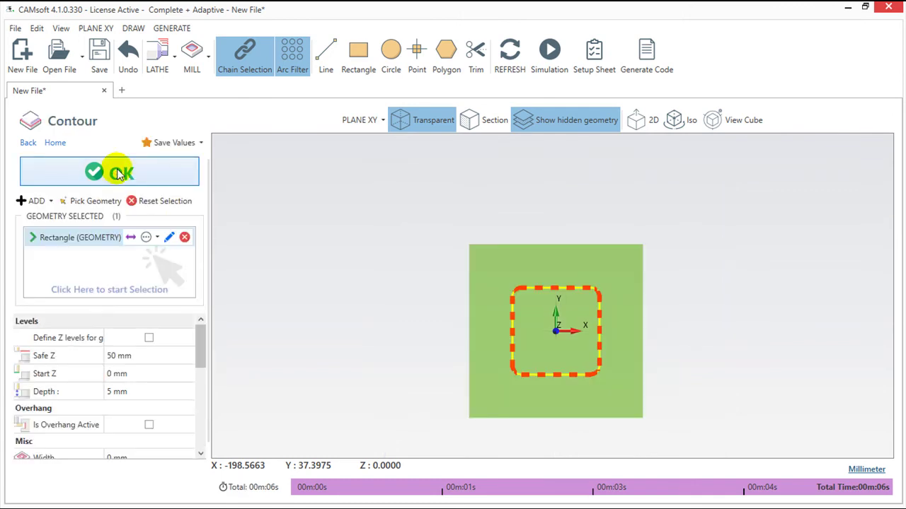
Machine inside the contour at 50 mm depth and confirm the Contour – Roughing operation
left_click(131, 238)
left_click(131, 238)
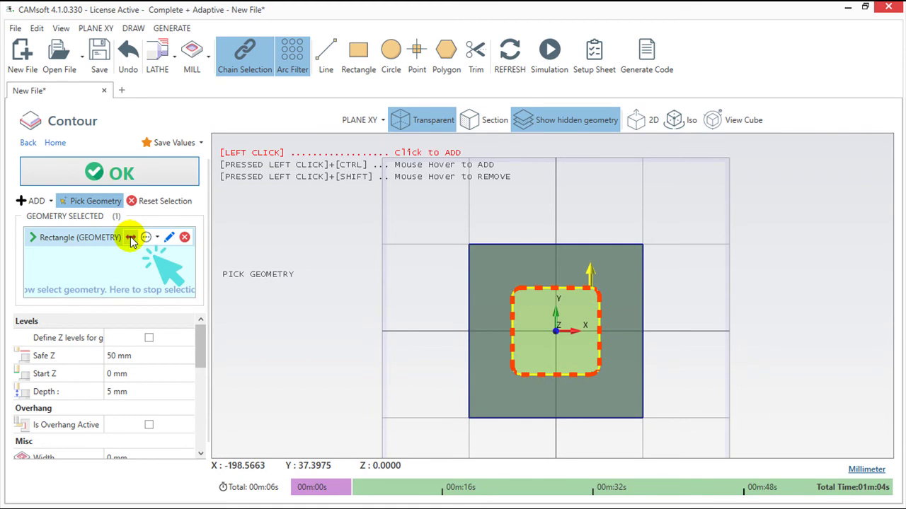
left_click(138, 391)
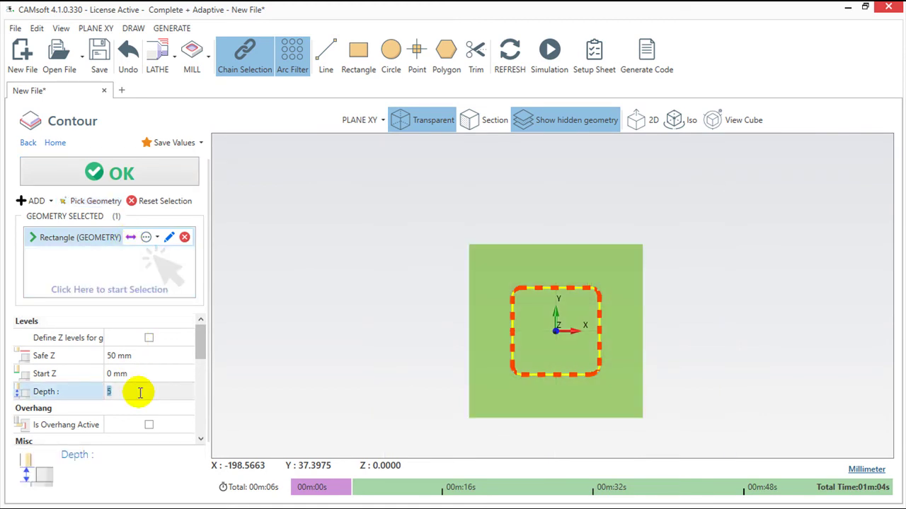
type("50")
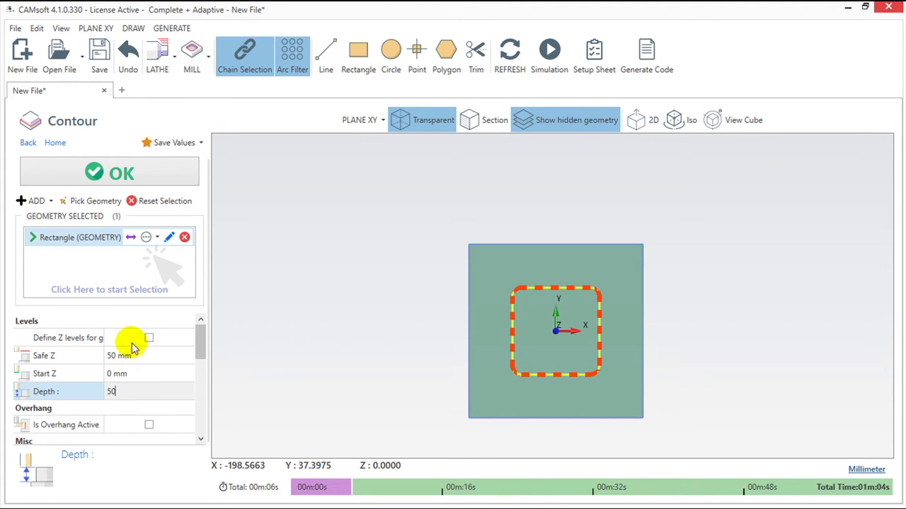
left_click(115, 173)
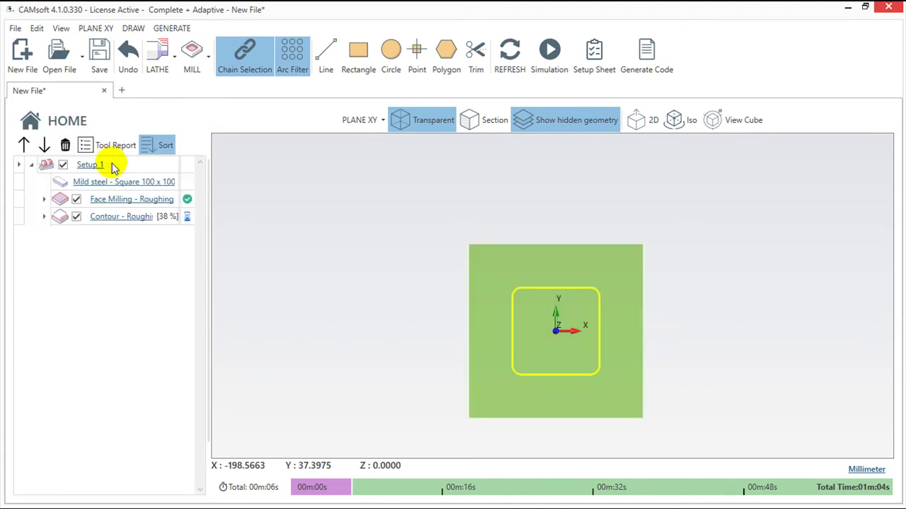
Orbit around the block to inspect the contour toolpaths from several angles
mouse_move(456, 338)
middle_mouse_down()
mouse_move(480, 351)
mouse_move(467, 266)
middle_mouse_up()
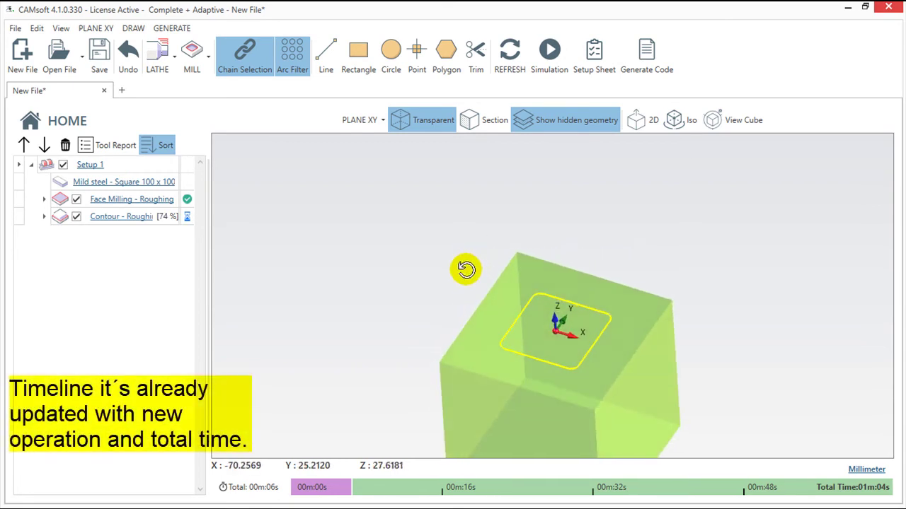
middle_click_drag(594, 315, 627, 300)
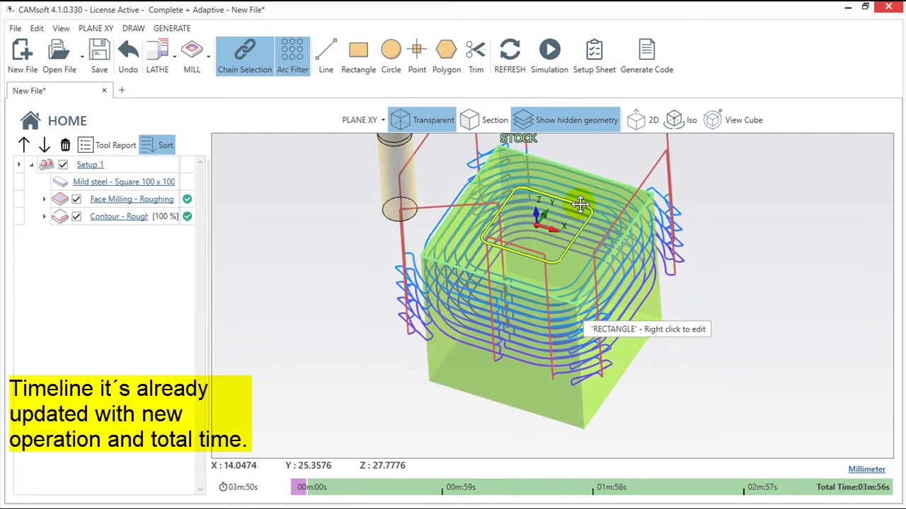
middle_click_drag(687, 384, 658, 398)
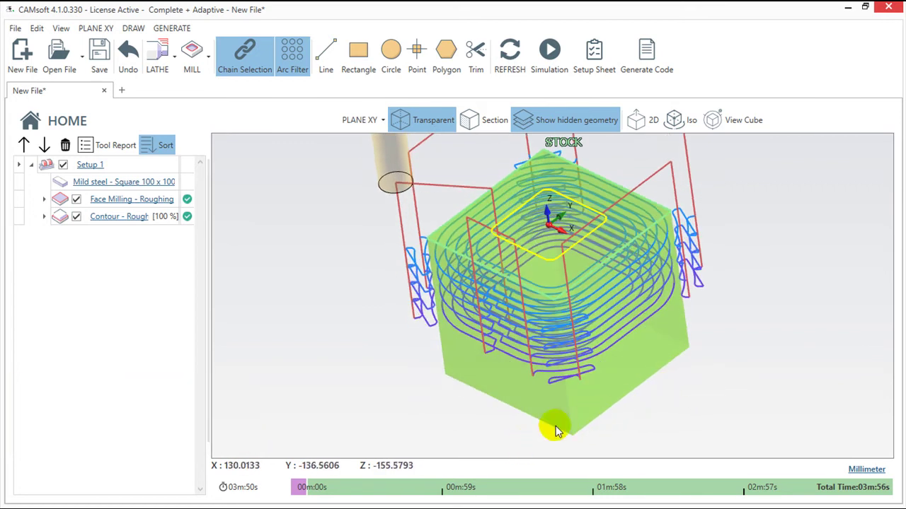
mouse_move(720, 372)
middle_mouse_down()
mouse_move(748, 354)
mouse_move(738, 363)
middle_mouse_up()
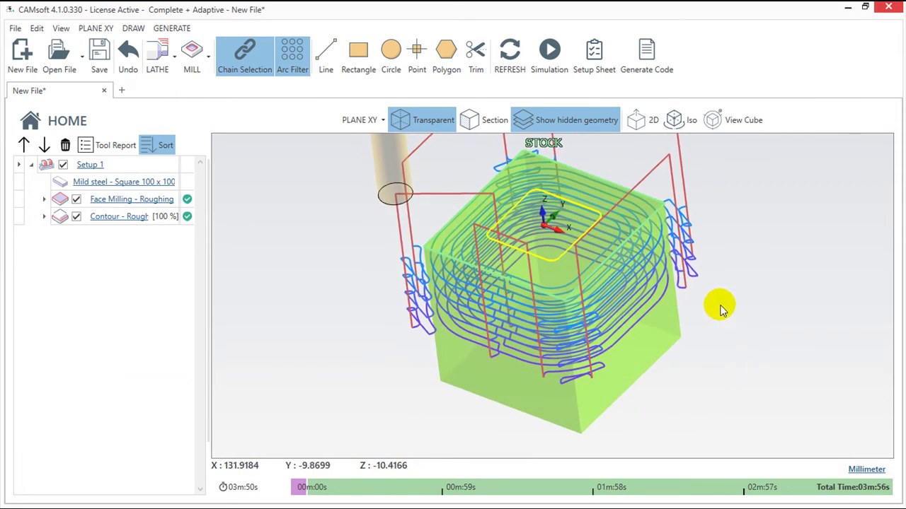
scroll(720, 309, "up", 2)
middle_click_drag(720, 309, 724, 318)
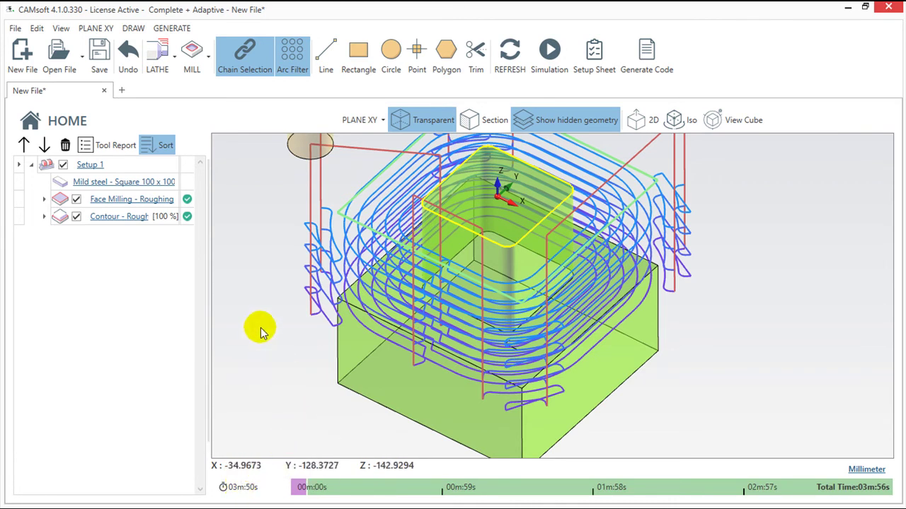
left_click(207, 56)
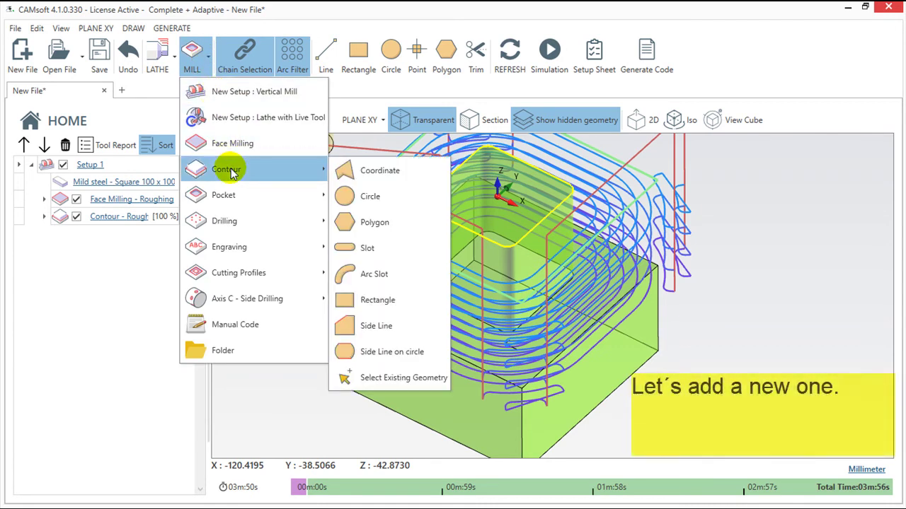
mouse_move(224, 195)
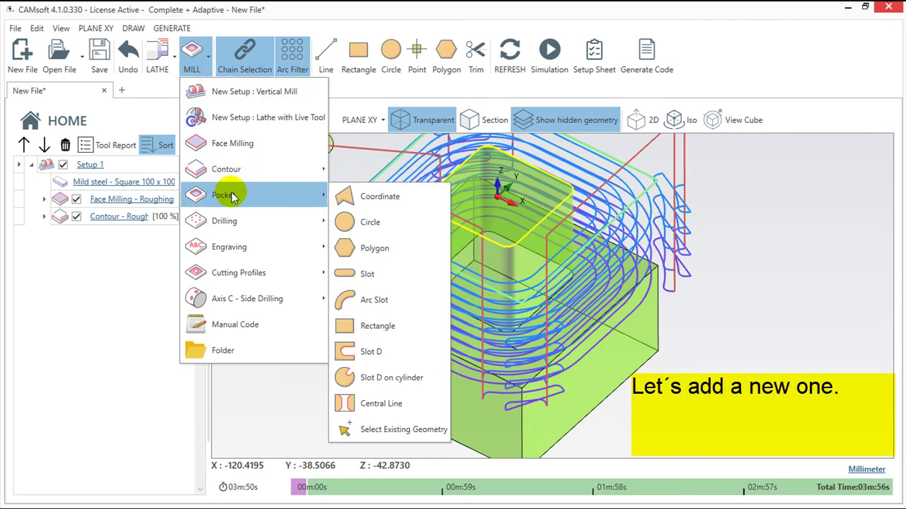
Create a pocket circle centred at X 0, Y 0 with a 20 mm radius
left_click(370, 222)
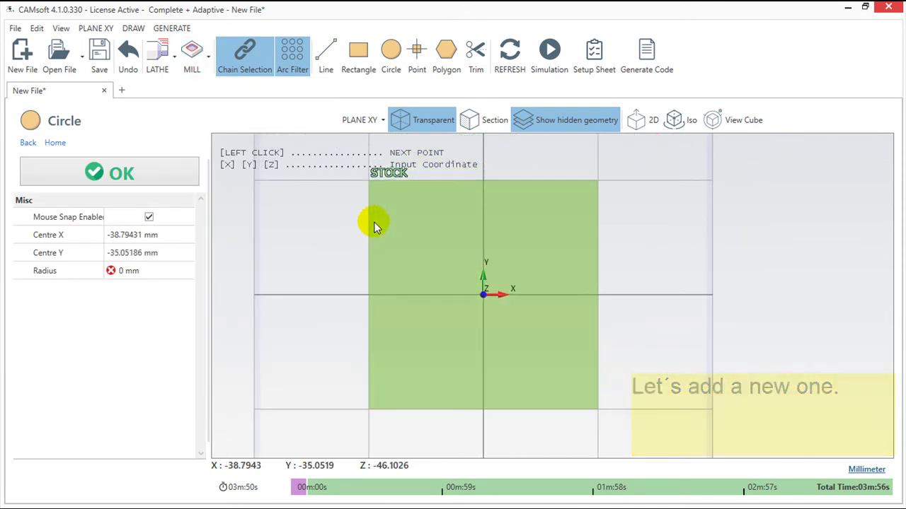
left_click(162, 233)
type("0")
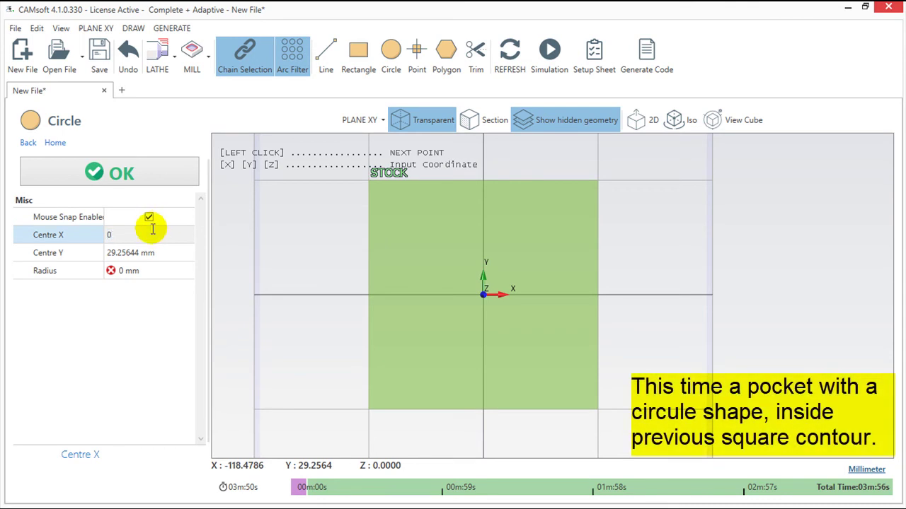
left_click(162, 254)
type("0")
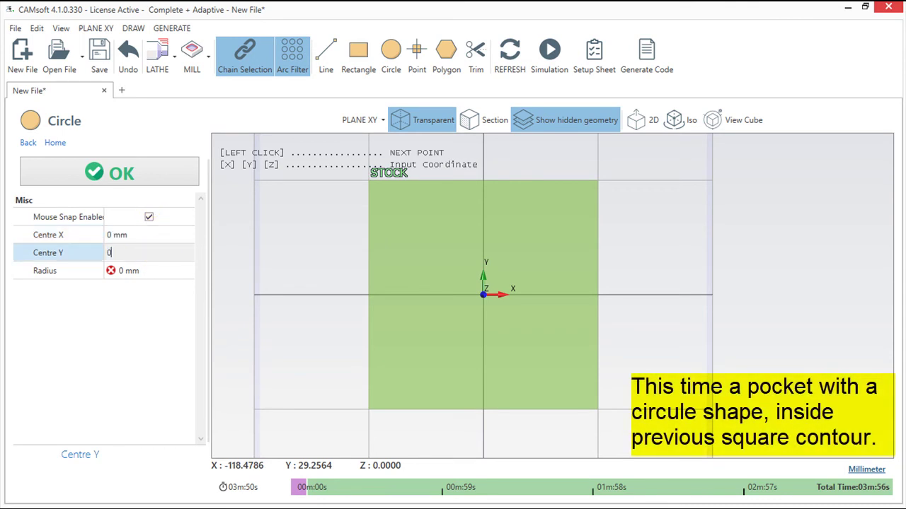
left_click(155, 269)
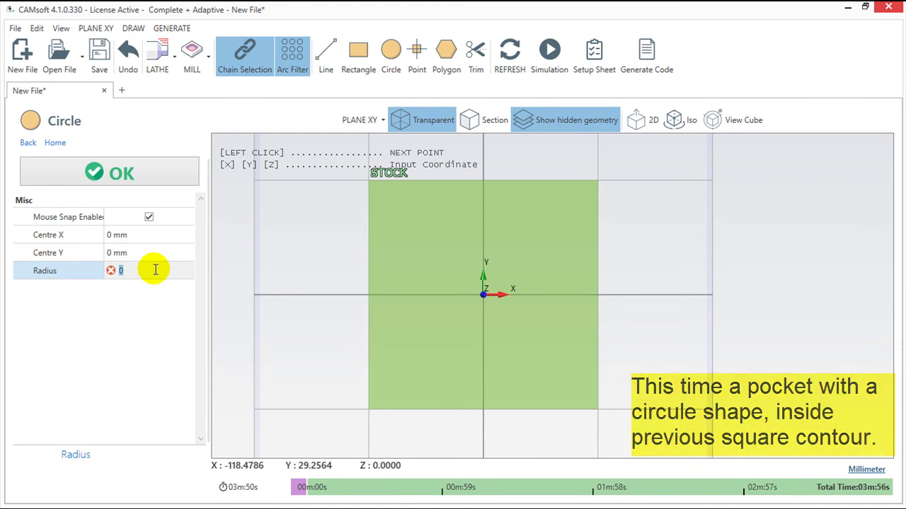
type("20")
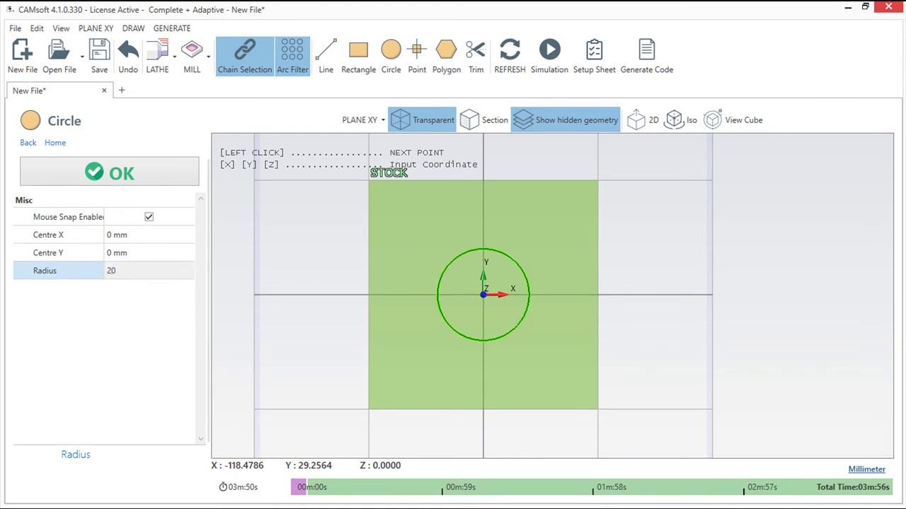
left_click(119, 173)
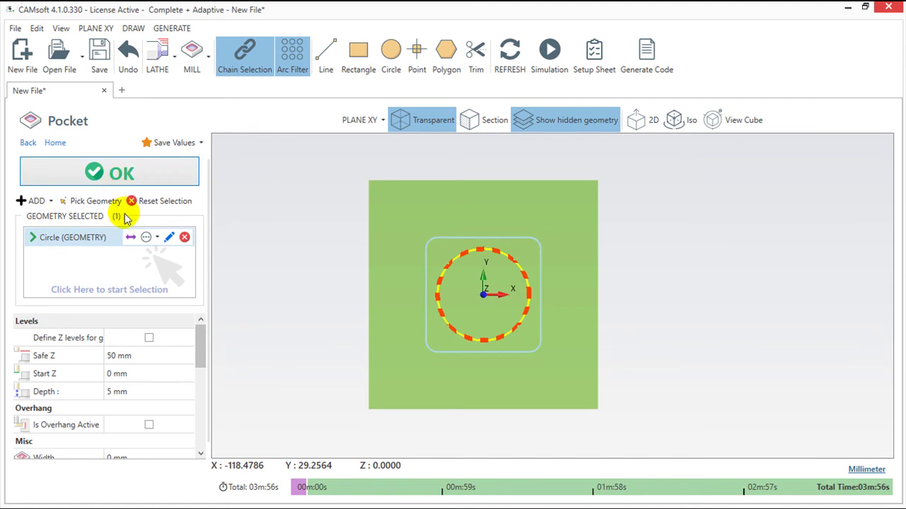
Set the pocket to cut inside the circle at 30 mm depth
left_click(131, 238)
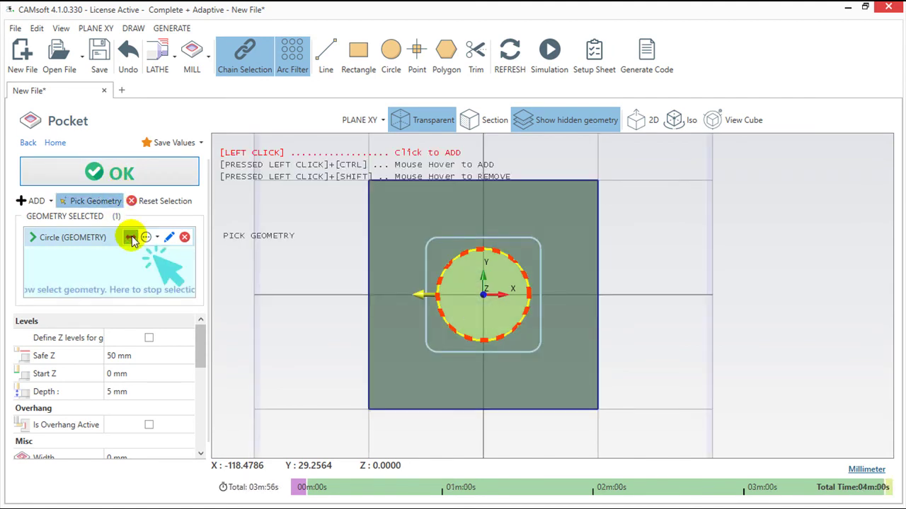
left_click(131, 239)
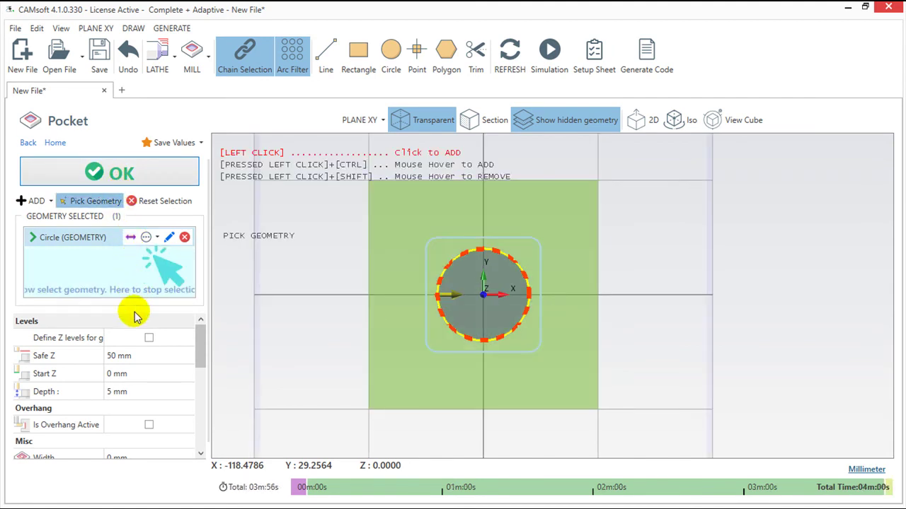
left_click(138, 392)
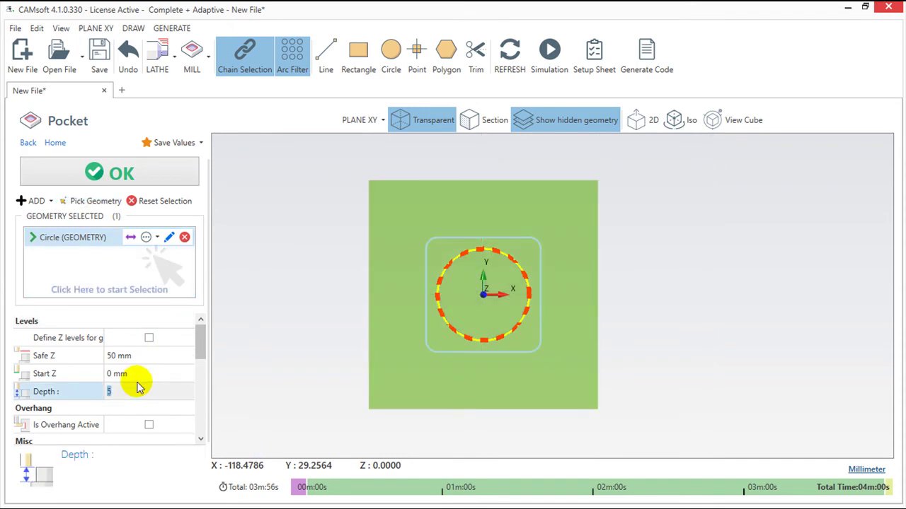
type("30")
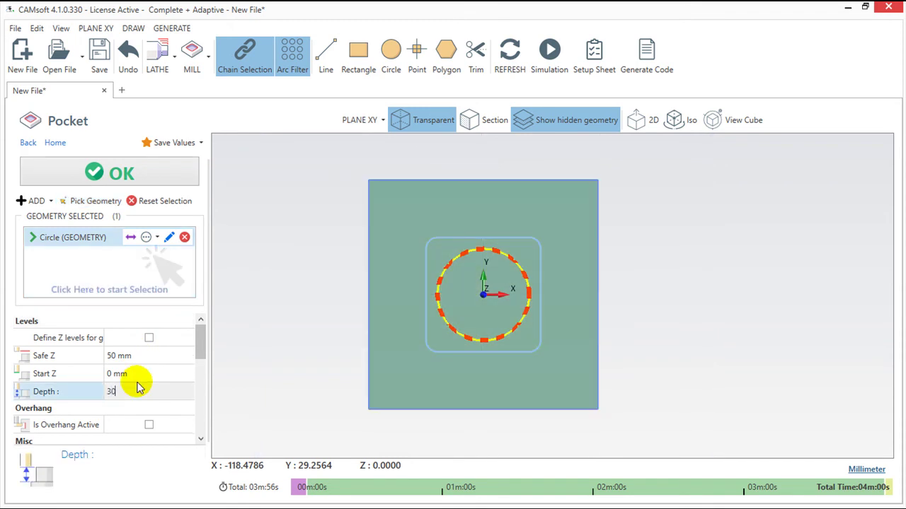
left_click_drag(200, 351, 198, 393)
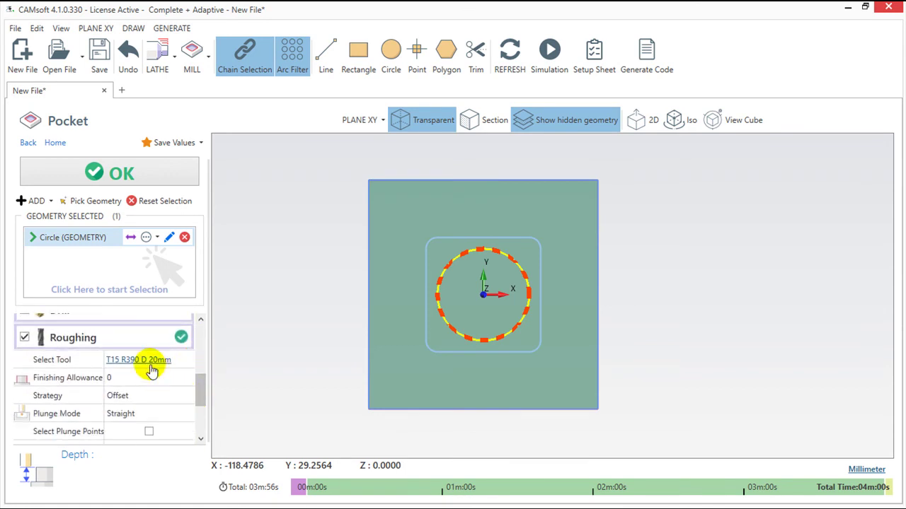
Assign the T8 10 mm end mill to the pocket and confirm Pocket – Roughing
left_click(145, 361)
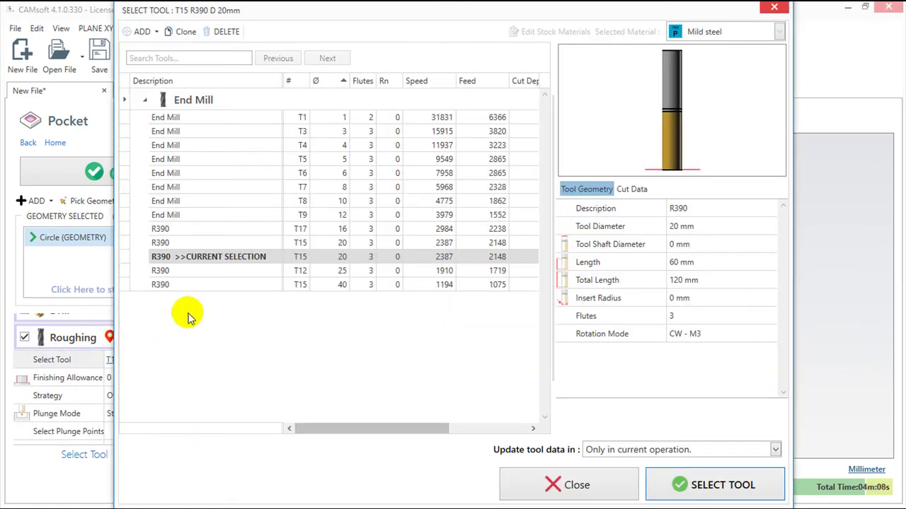
left_click(256, 201)
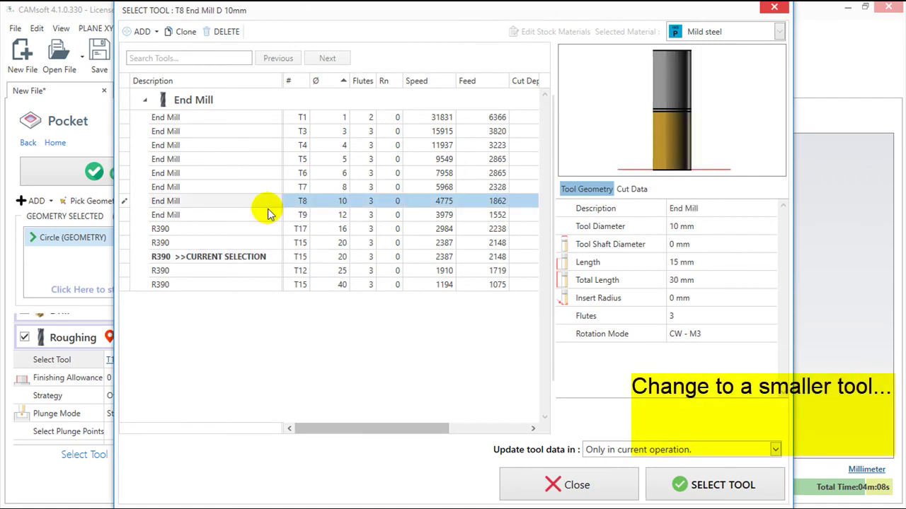
left_click(665, 480)
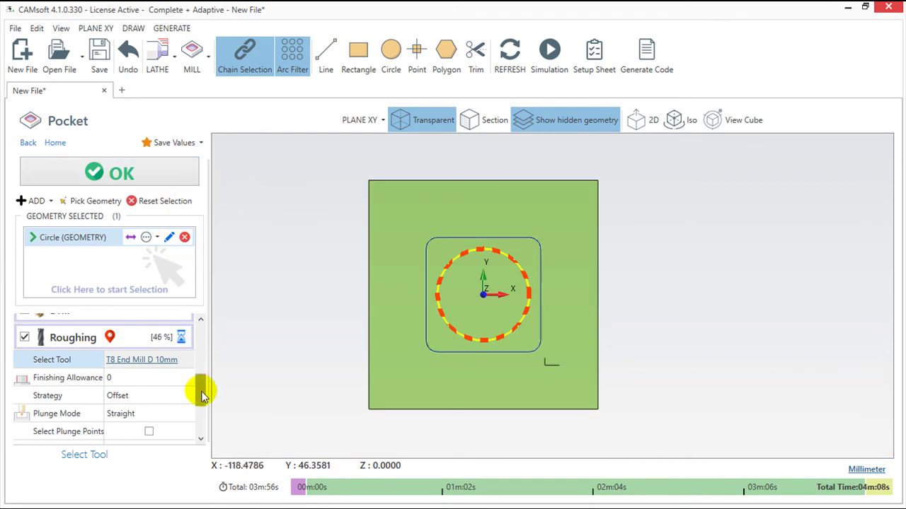
left_click_drag(201, 394, 205, 352)
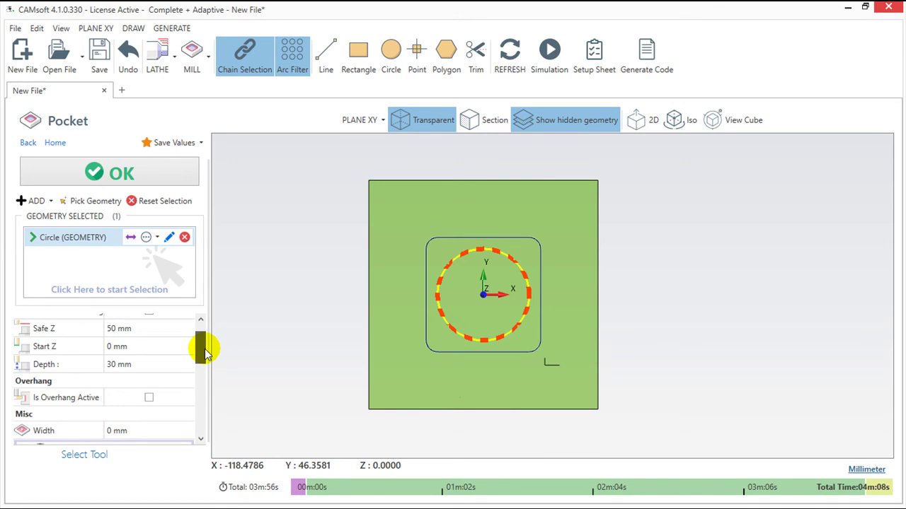
left_click_drag(205, 351, 203, 341)
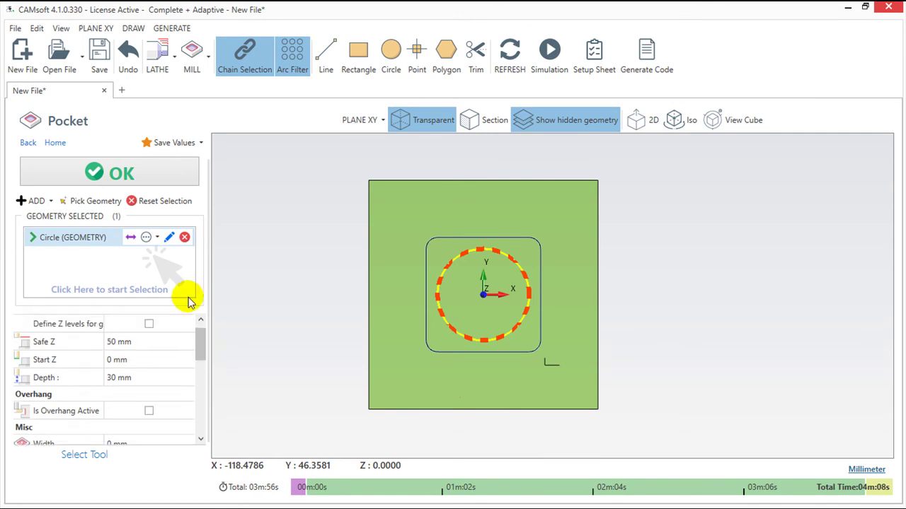
left_click(117, 174)
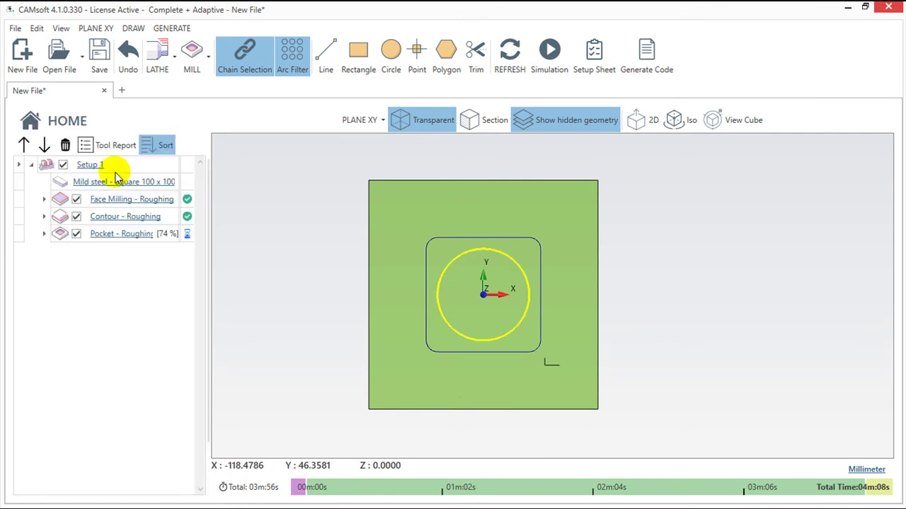
Orbit to a tilted view and scrub the timeline through all three operations to 4m58s
middle_click_drag(435, 363, 410, 253)
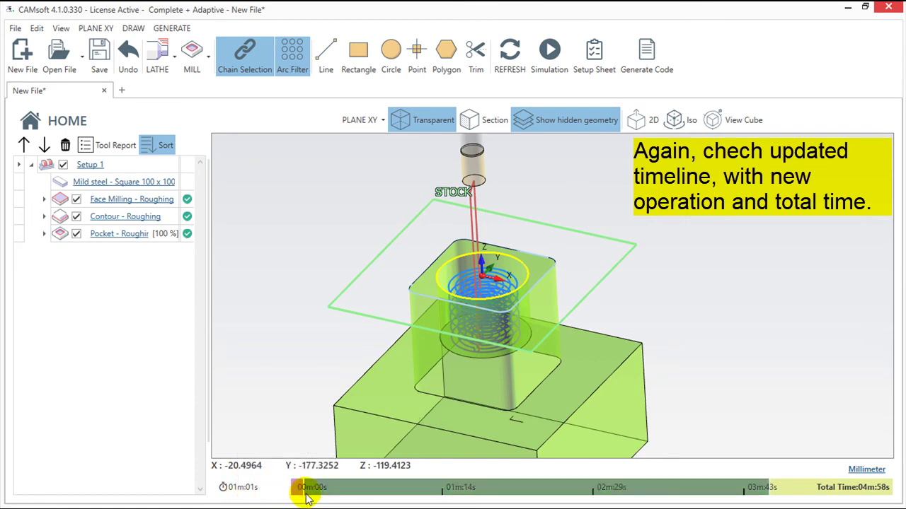
left_click(298, 490)
left_click(298, 489)
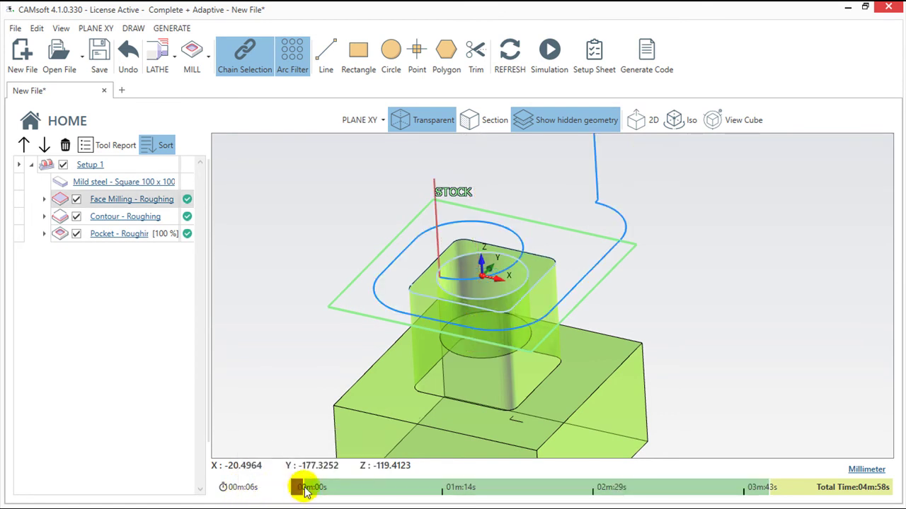
left_click_drag(304, 493, 502, 490)
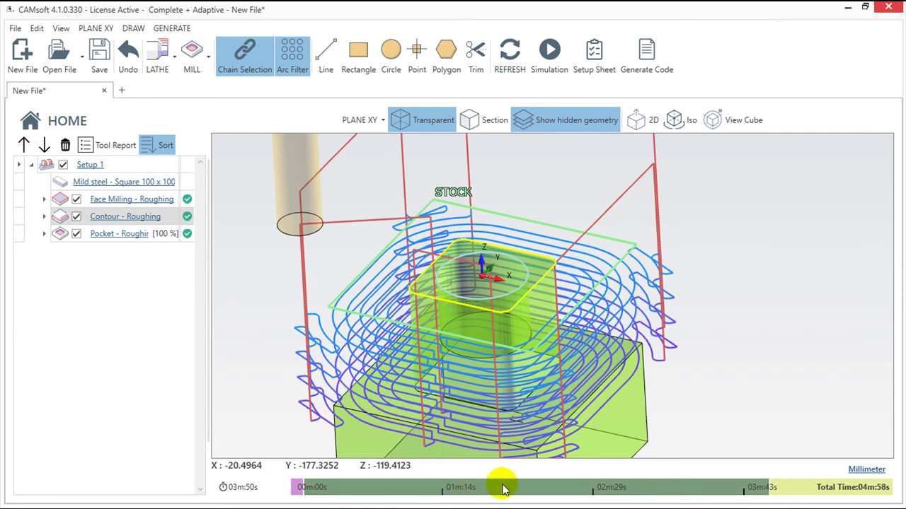
left_click_drag(503, 489, 872, 495)
left_click(870, 490)
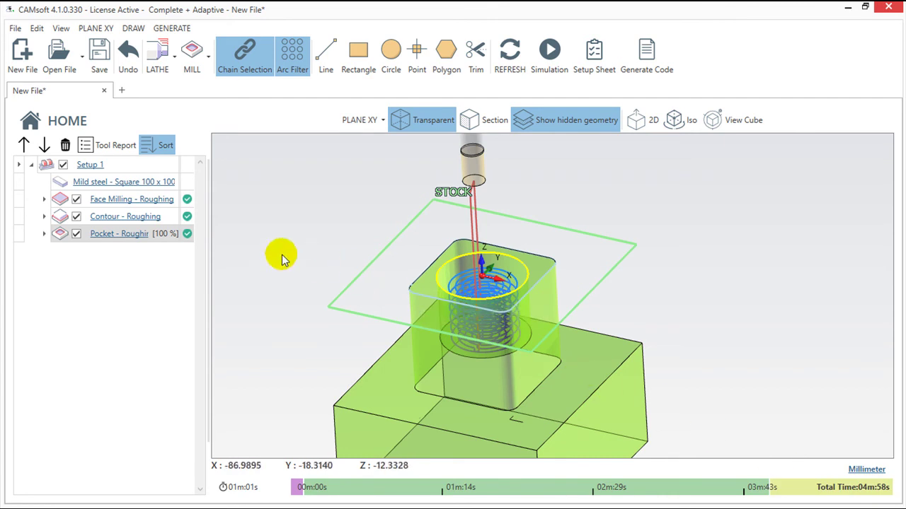
left_click(20, 184)
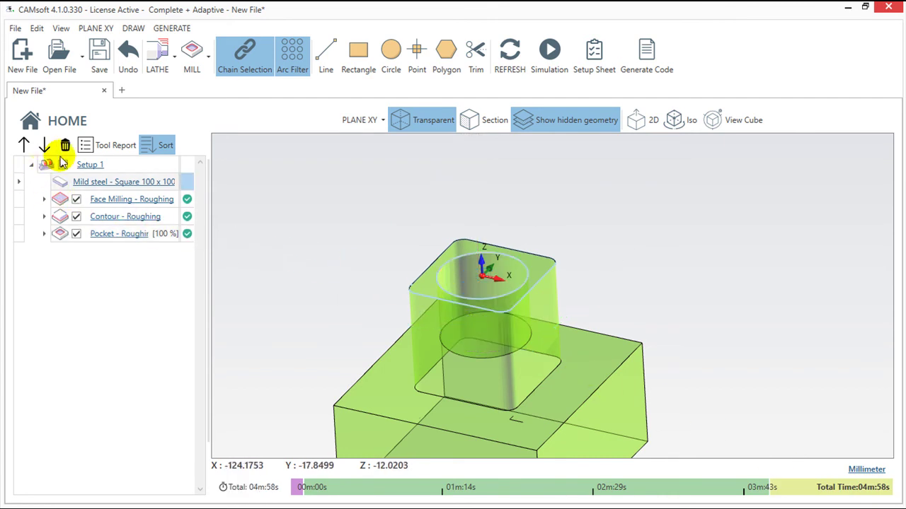
left_click(207, 60)
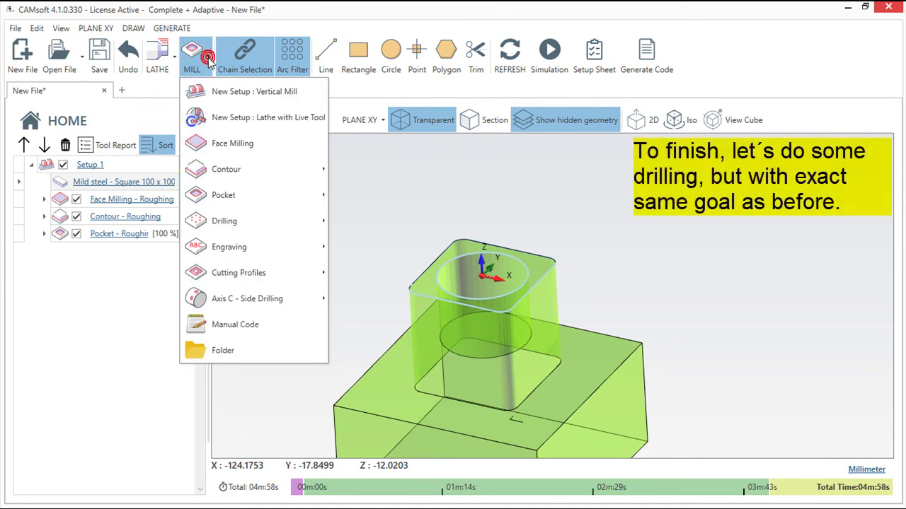
mouse_move(224, 221)
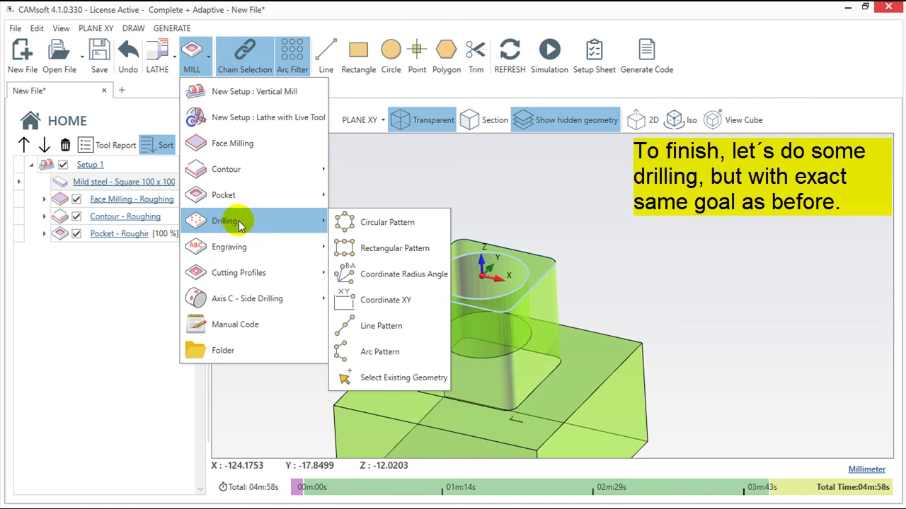
Define a rectangular hole pattern at X -40, Y 40 with 80 mm height and width
left_click(398, 251)
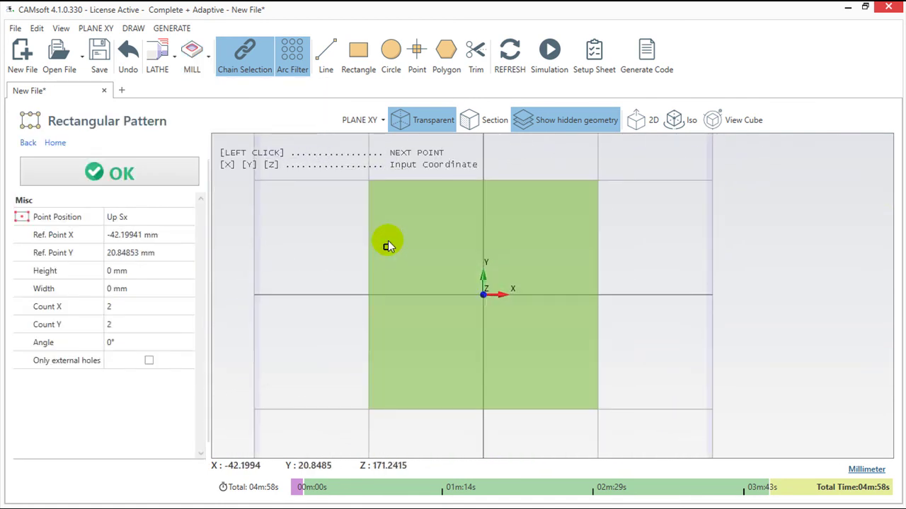
left_click(170, 239)
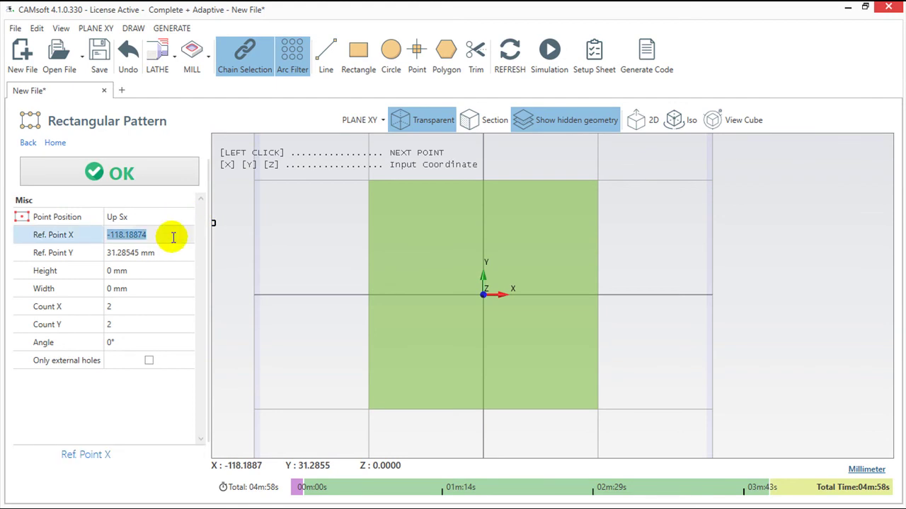
type("-40")
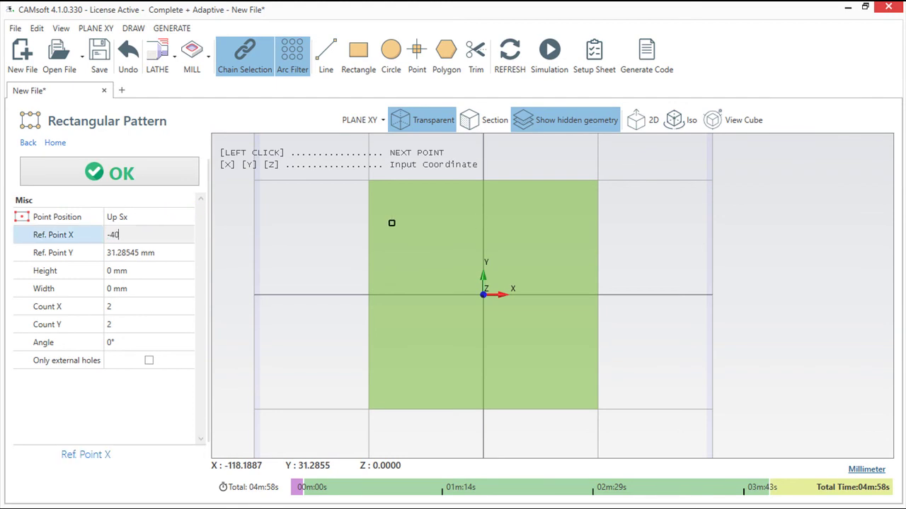
left_click(174, 252)
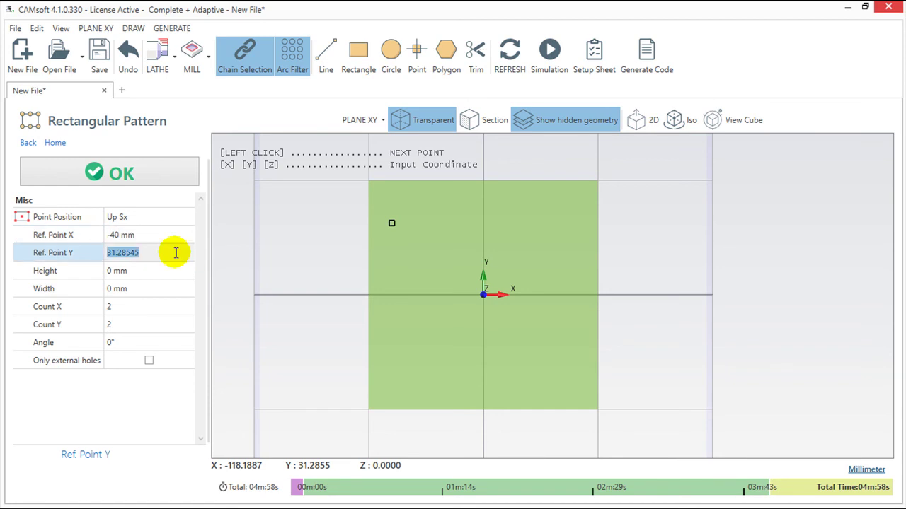
type("40")
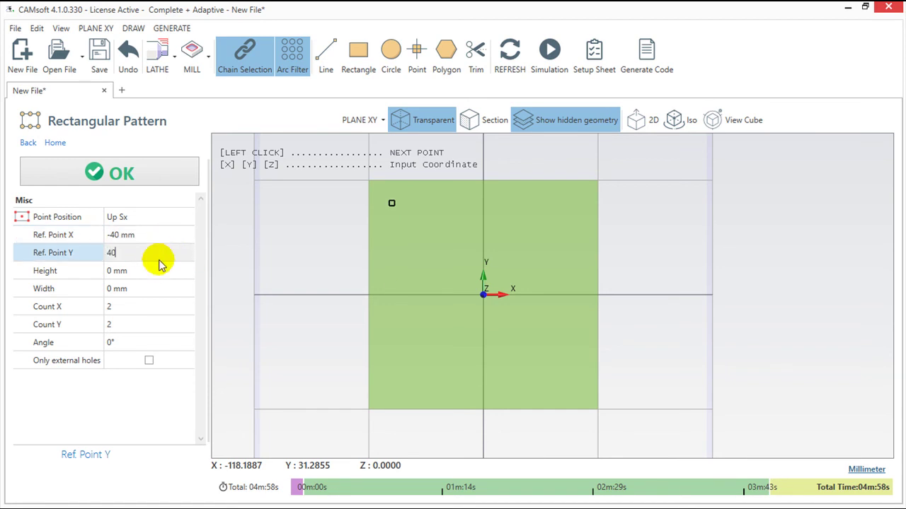
left_click(152, 270)
type("80")
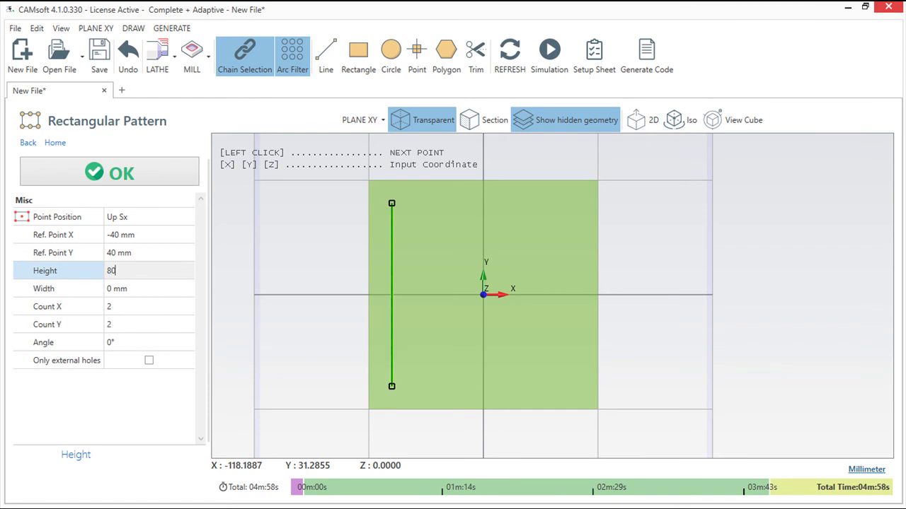
left_click(148, 286)
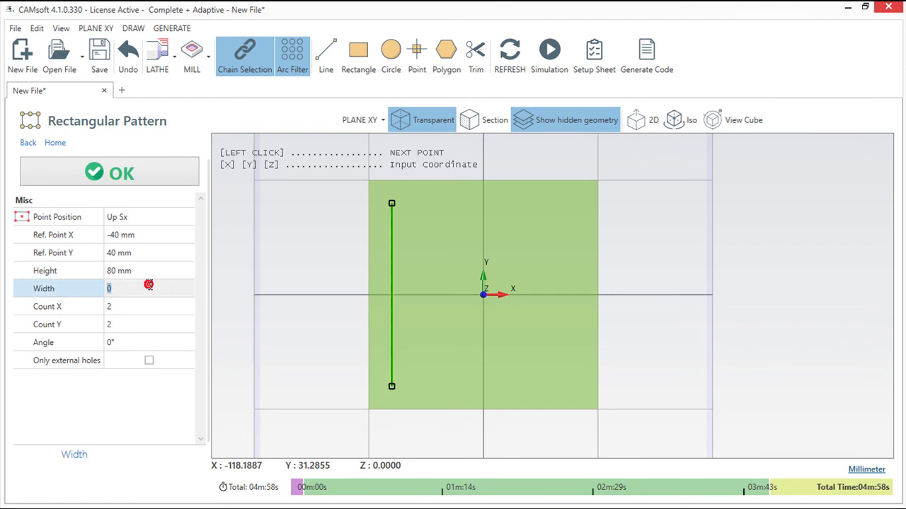
type("80")
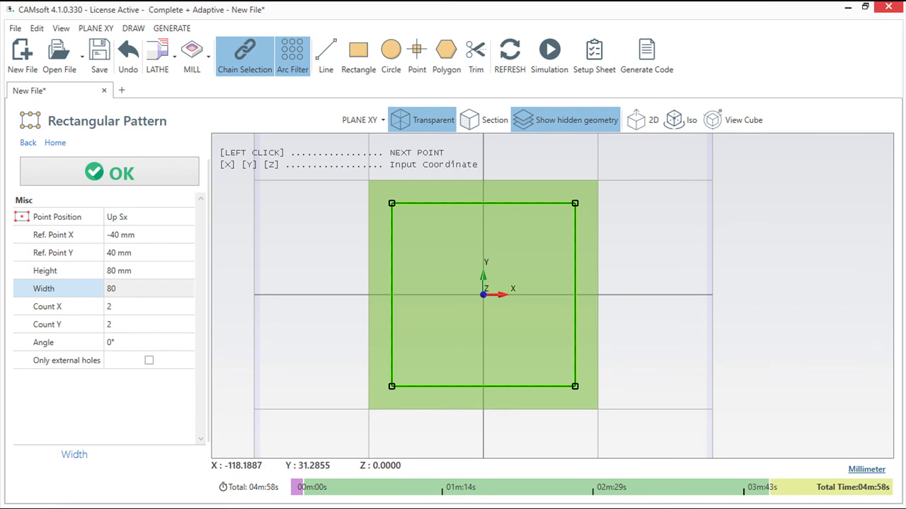
Accept the 80 mm pattern and set the drilling start Z to -40
left_click(121, 174)
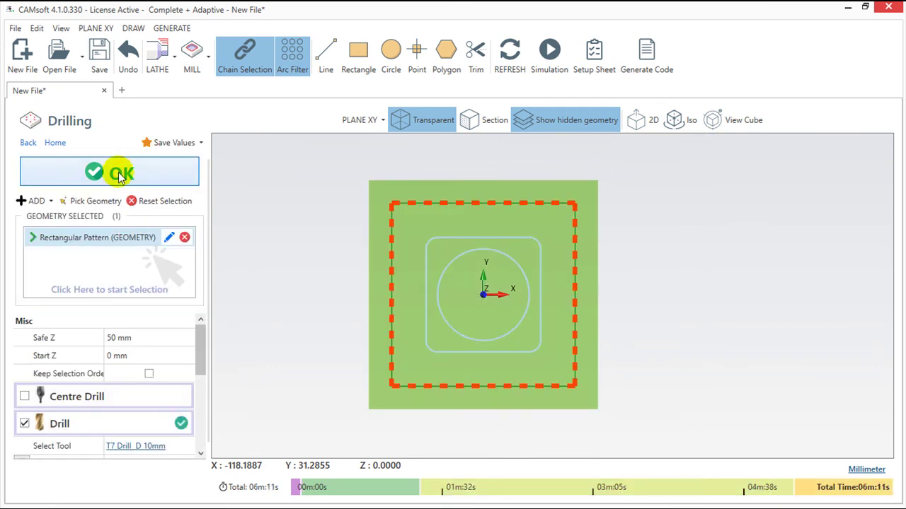
left_click(143, 356)
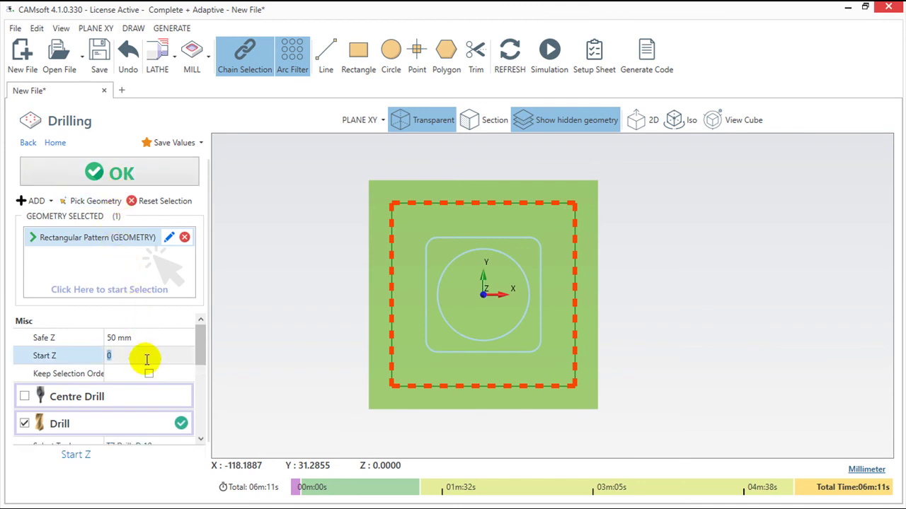
type("-4")
left_click_drag(200, 356, 201, 366)
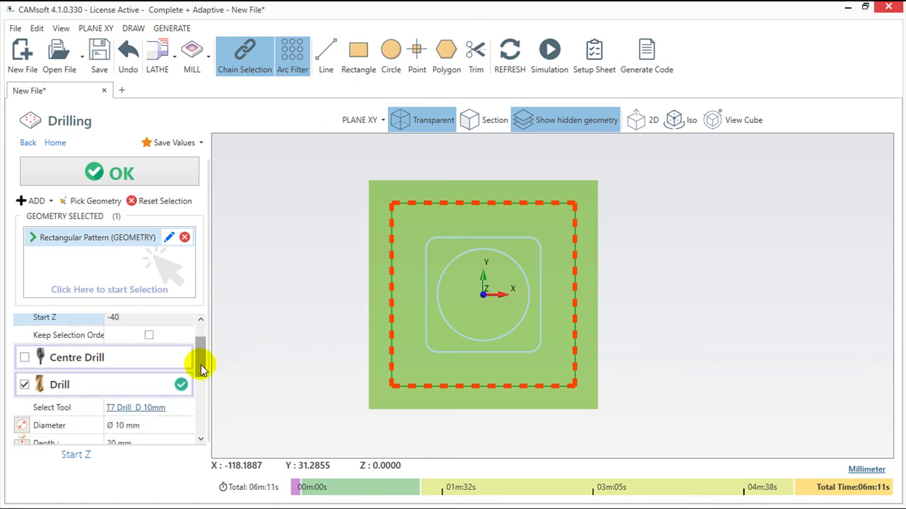
Add a T5 3 mm centre-drill pass and confirm the drilling operation
left_click(25, 357)
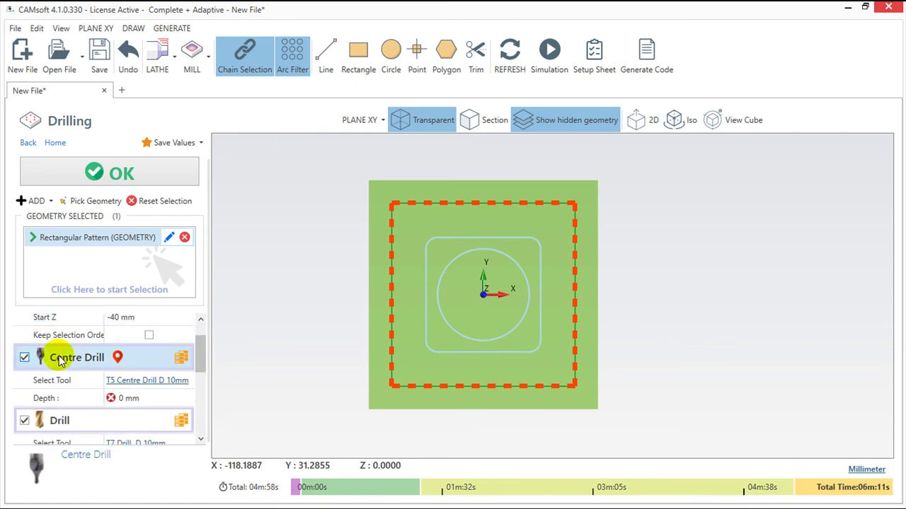
left_click(182, 382)
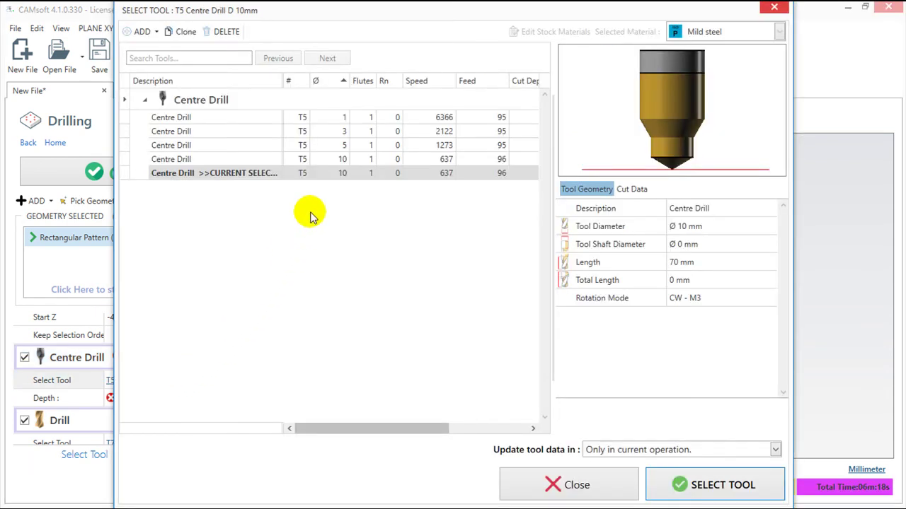
left_click(338, 131)
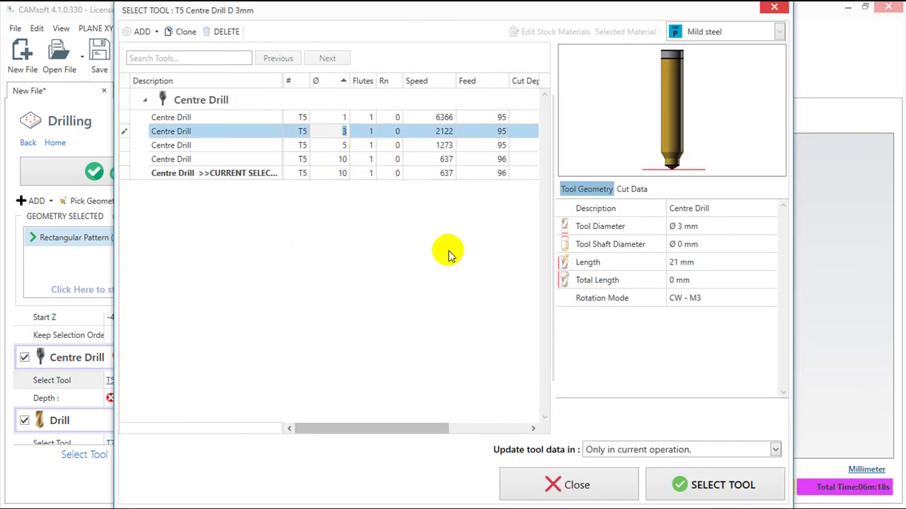
left_click(701, 481)
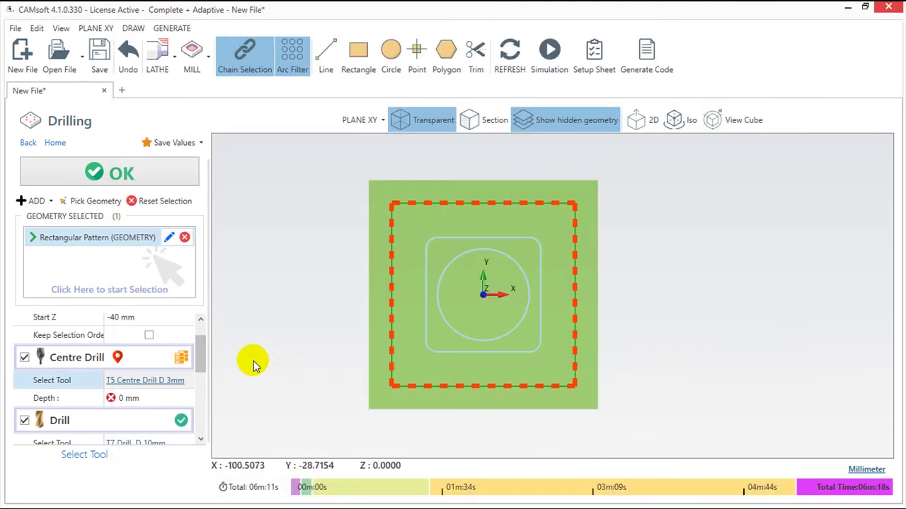
left_click_drag(196, 346, 200, 382)
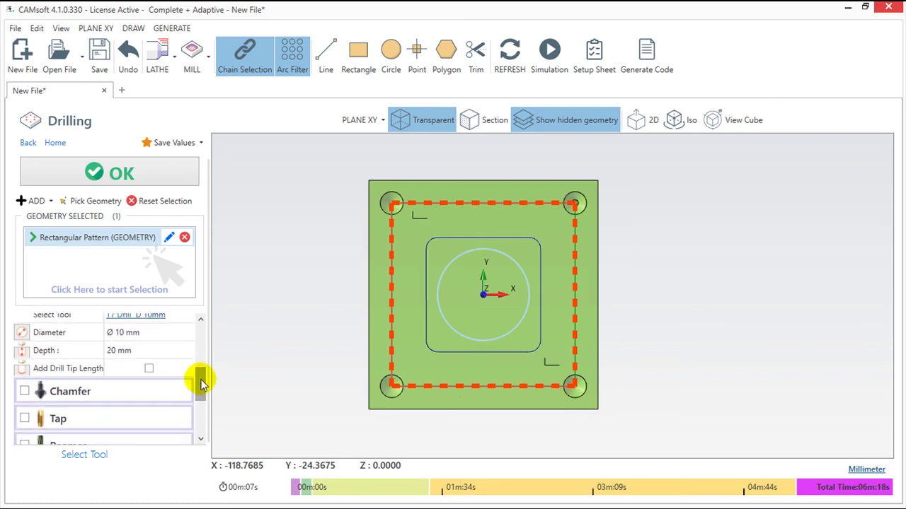
left_click(119, 172)
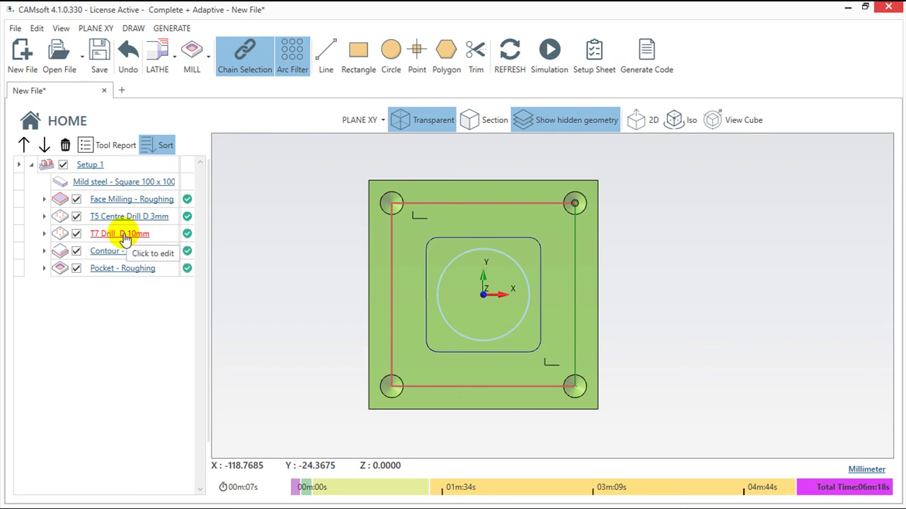
Move the T5 Centre Drill operation to the end of Setup 1
left_click(21, 216)
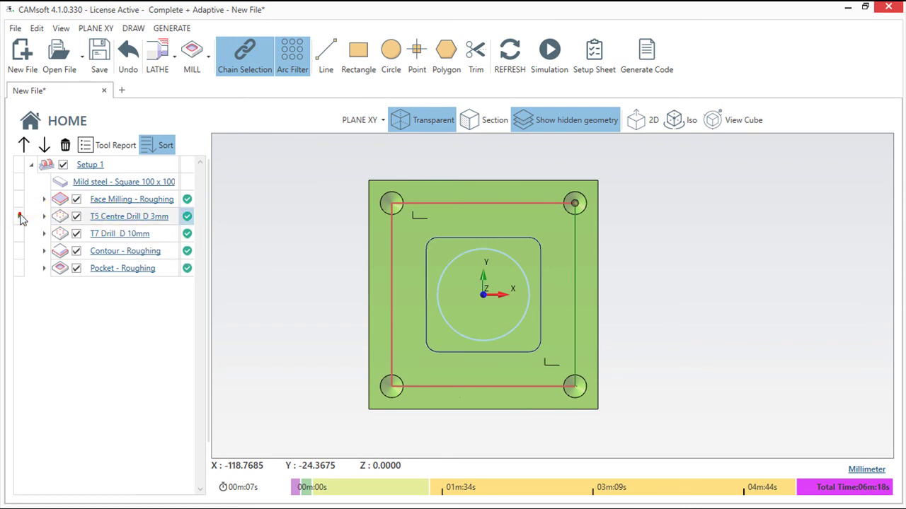
left_click(45, 145)
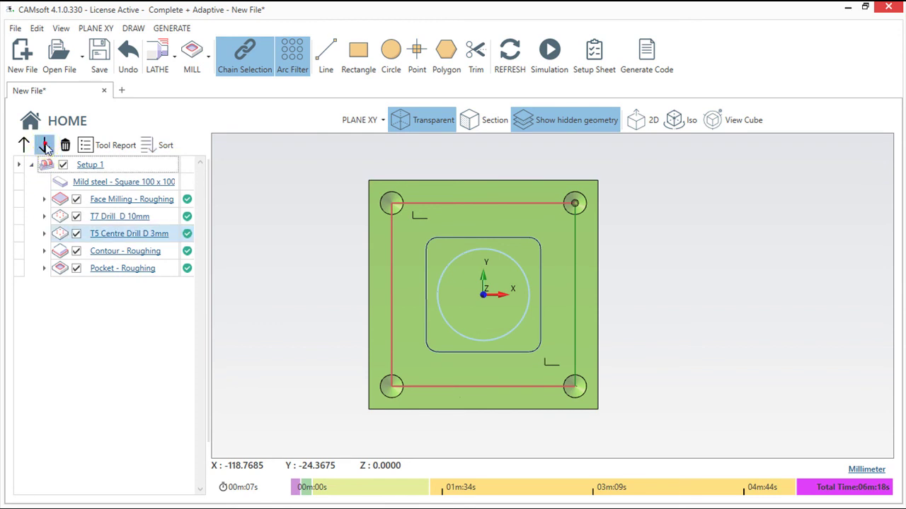
left_click(44, 145)
left_click(45, 145)
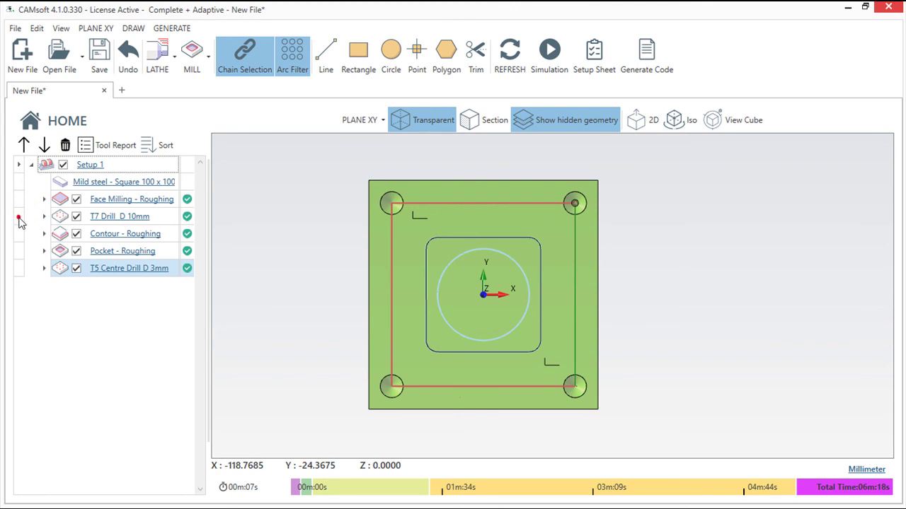
Move the T7 Drill operation to the very bottom, after the centre drill
left_click(19, 218)
left_click(45, 145)
left_click(44, 146)
left_click(44, 146)
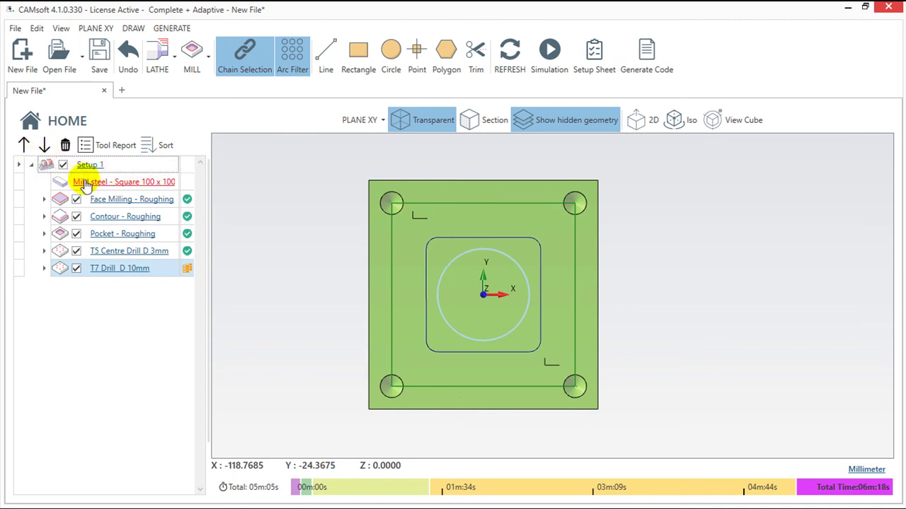
Orbit the block into a tilted 3D perspective that shows the drilled holes
mouse_move(430, 339)
middle_mouse_down()
mouse_move(424, 286)
mouse_move(404, 262)
middle_mouse_up()
middle_click_drag(744, 333, 797, 407)
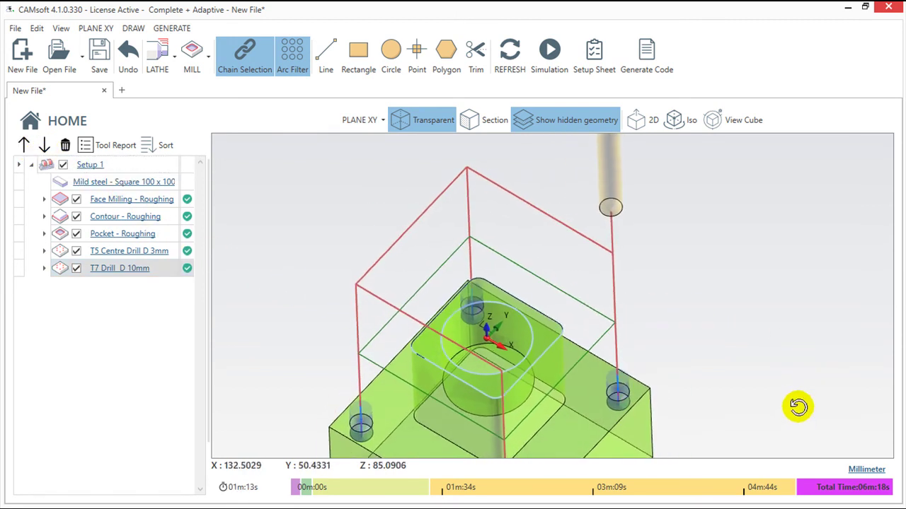
middle_click_drag(658, 364, 653, 347)
mouse_move(525, 359)
middle_mouse_down()
mouse_move(572, 263)
mouse_move(576, 218)
middle_mouse_up()
mouse_move(728, 387)
middle_mouse_down()
mouse_move(701, 364)
mouse_move(698, 327)
mouse_move(690, 365)
middle_mouse_up()
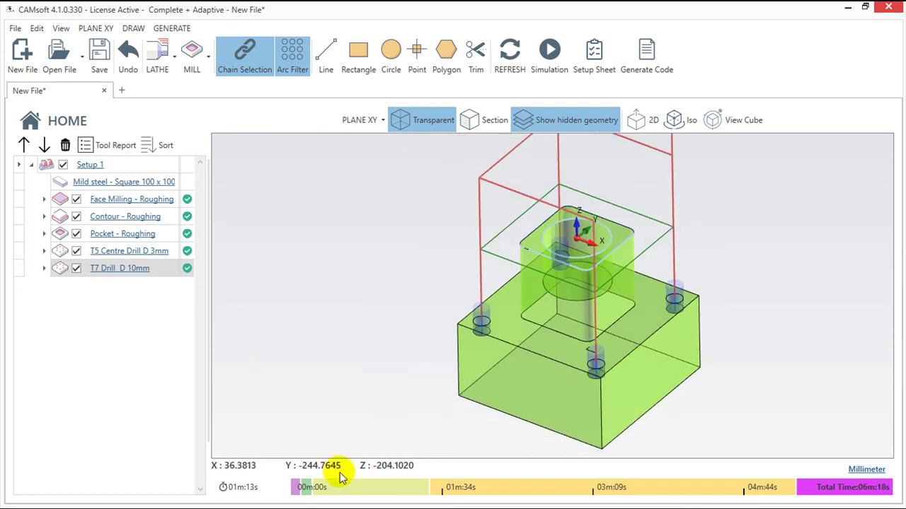
mouse_move(239, 487)
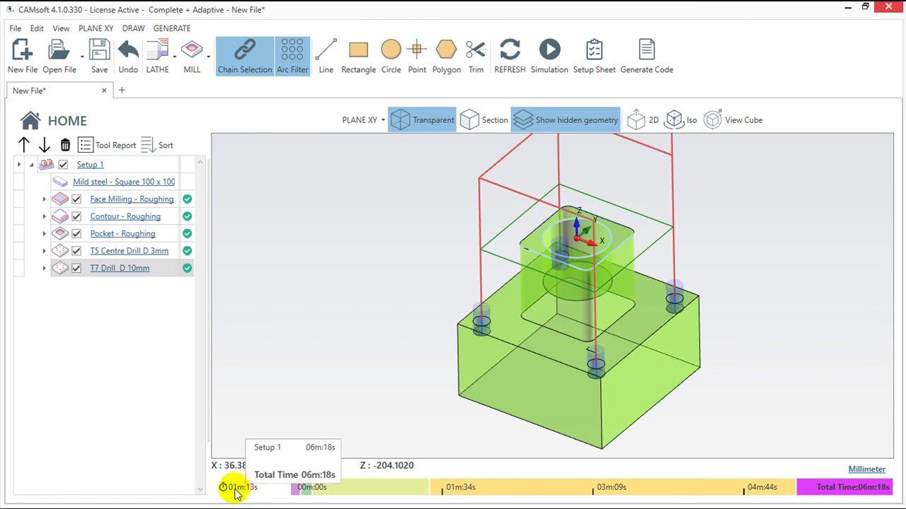
Preview the face milling, centre-drill, T7 drill, contour and pocket roughing toolpaths, then clear the preview to show total time
left_click_drag(240, 494, 296, 495)
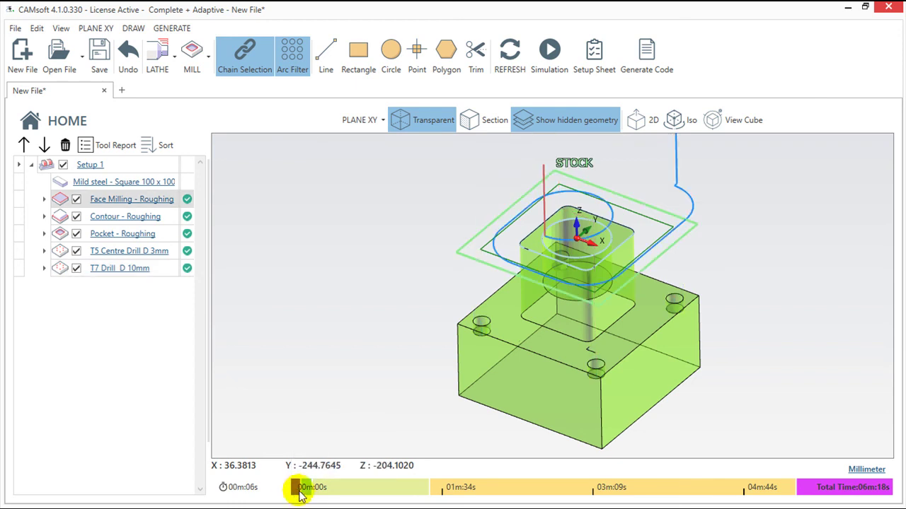
left_click_drag(297, 493, 306, 495)
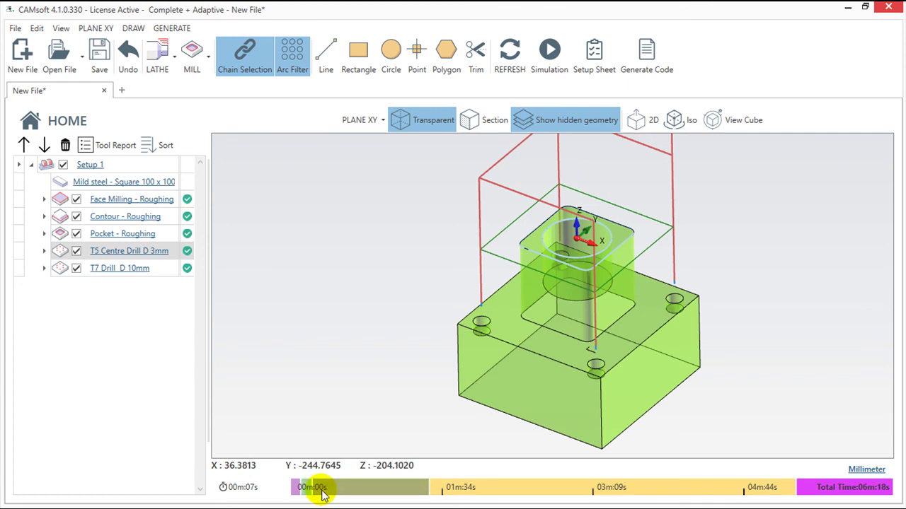
left_click(343, 493)
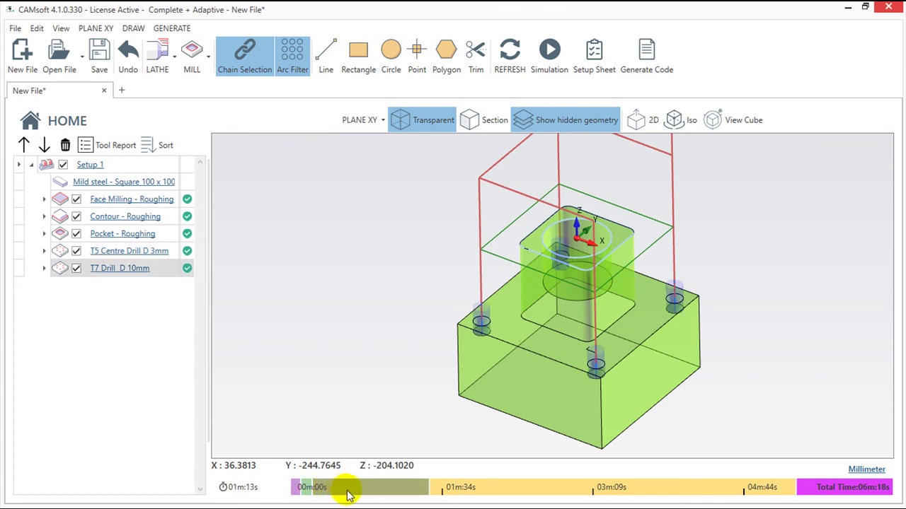
left_click(470, 494)
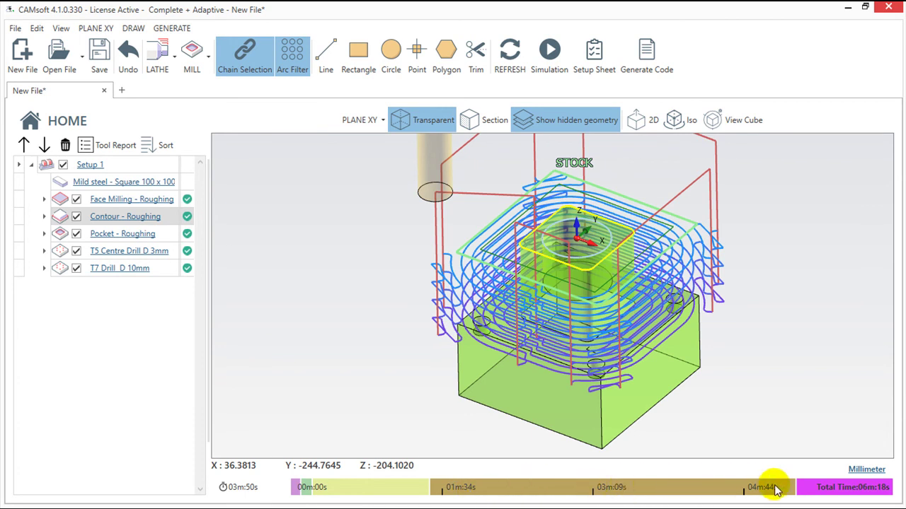
left_click(856, 488)
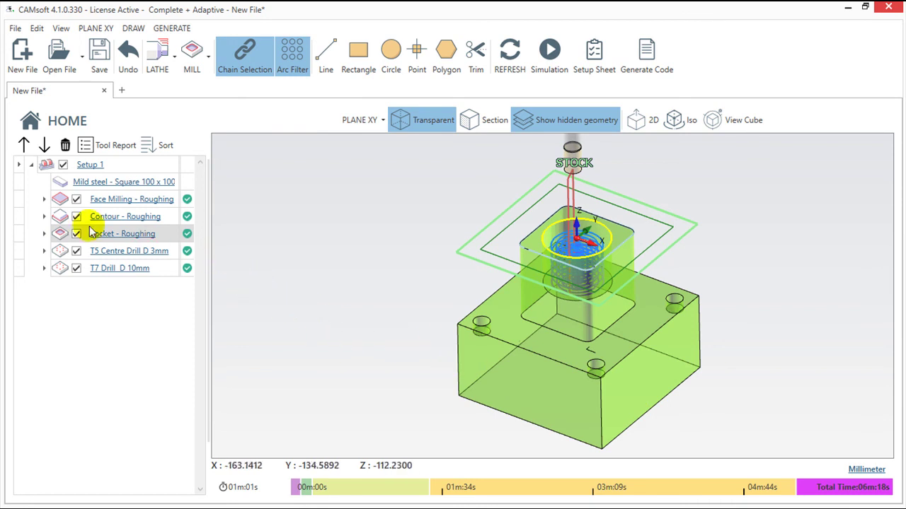
left_click(17, 182)
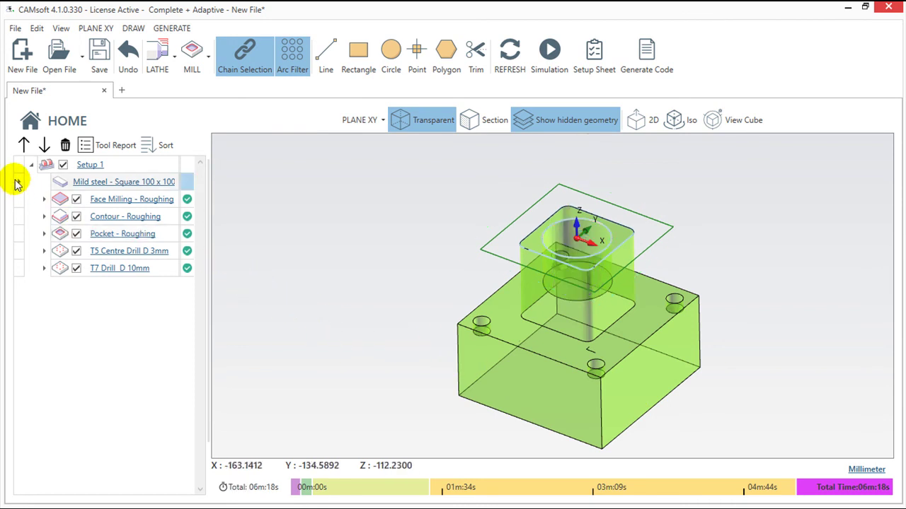